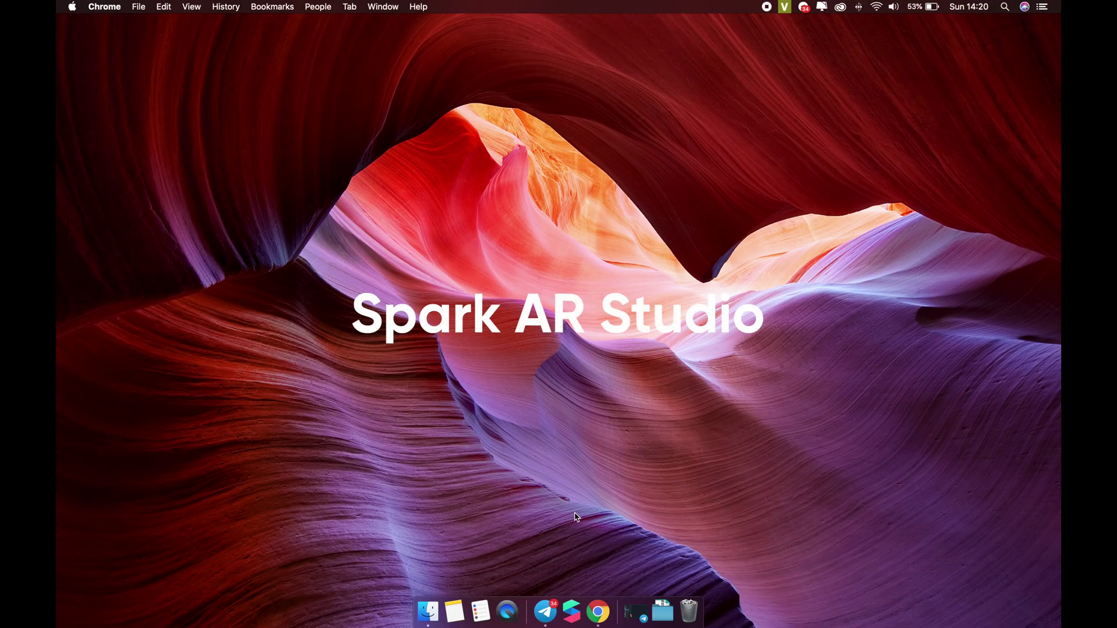
Launch Spark AR Studio from the Dock
click(571, 612)
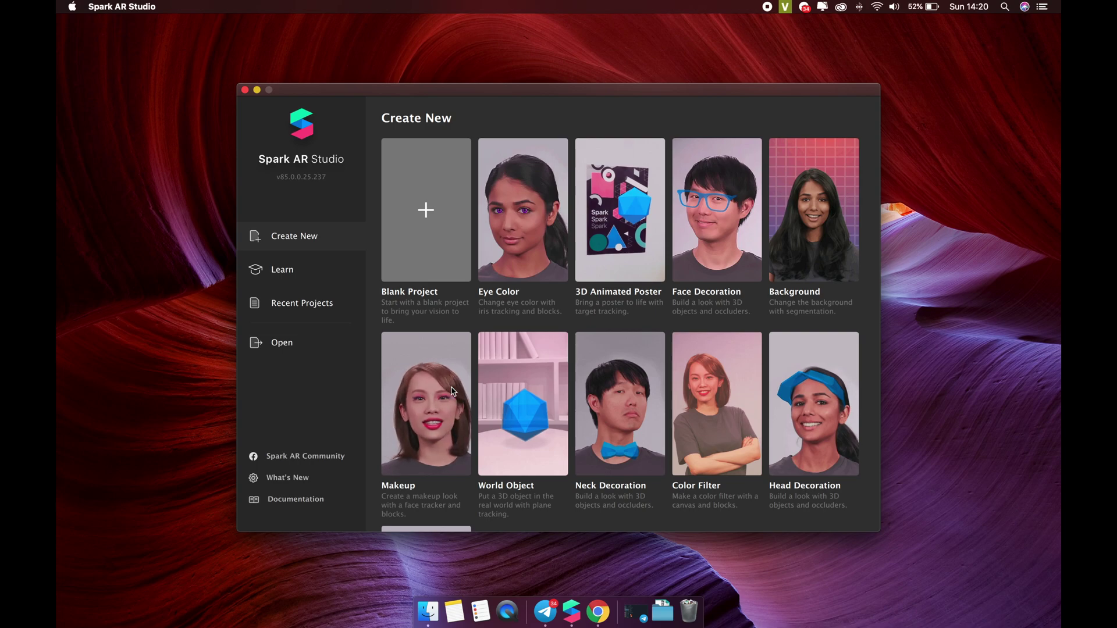
Start a project from the 3D Animated Poster template
click(634, 227)
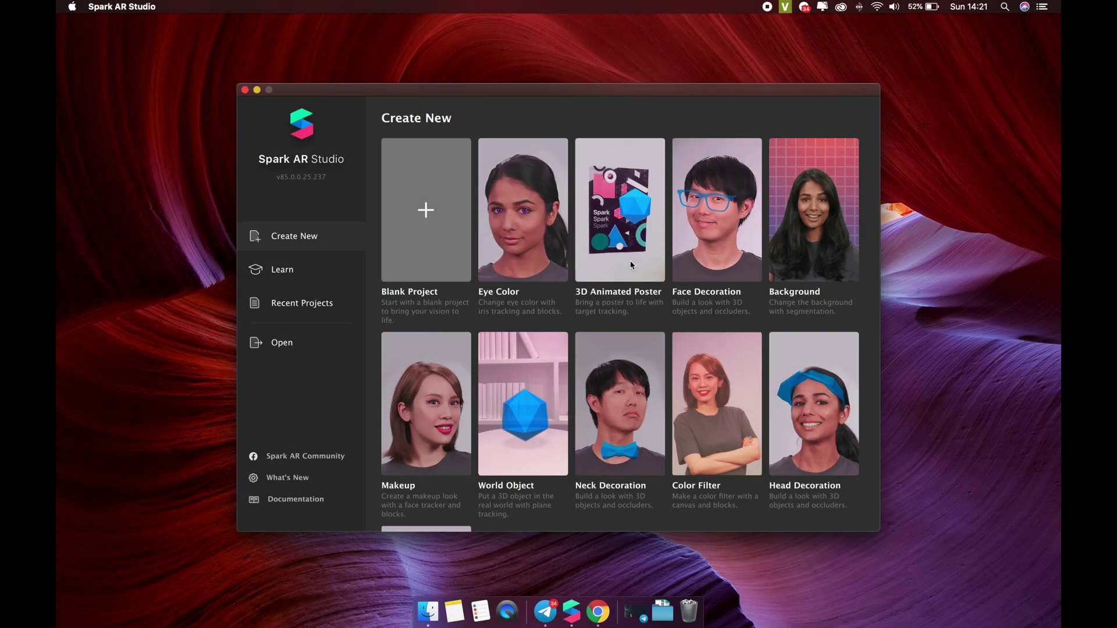
Create a blank project and widen the scene and assets panels
click(418, 227)
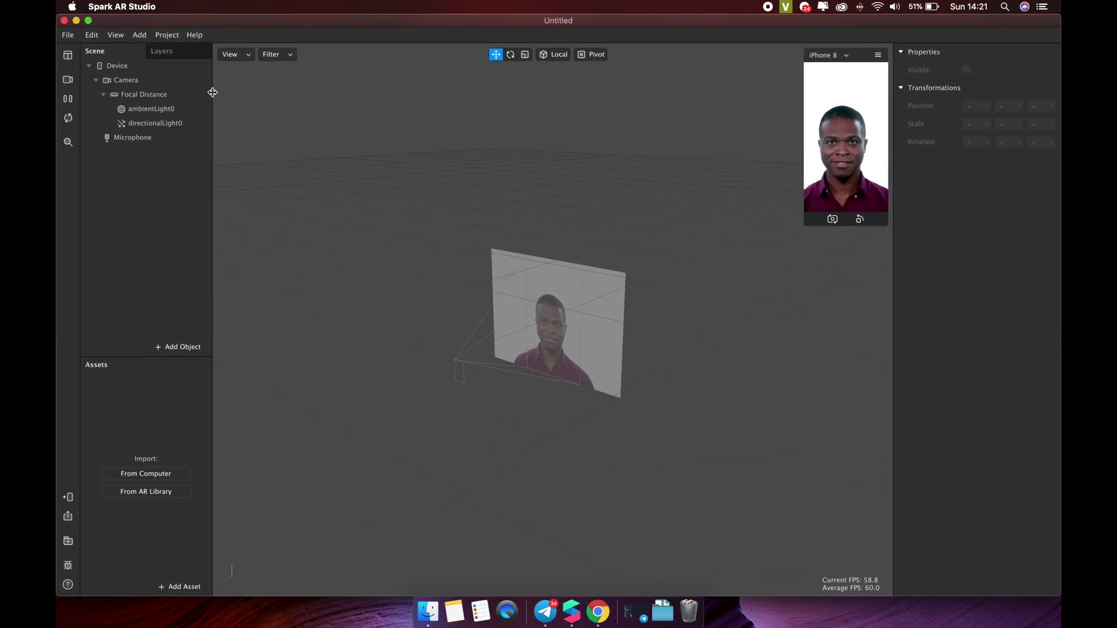
drag(212, 93, 236, 94)
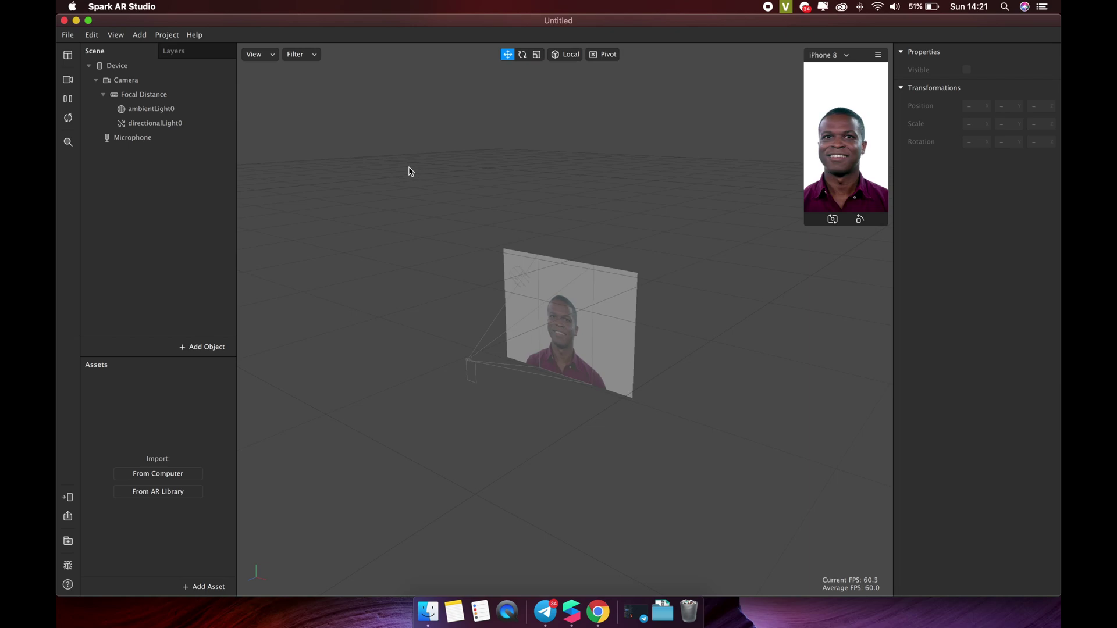
Check the Front and Top viewport views, return to Bird's Eye, and keep all object types visible
click(269, 59)
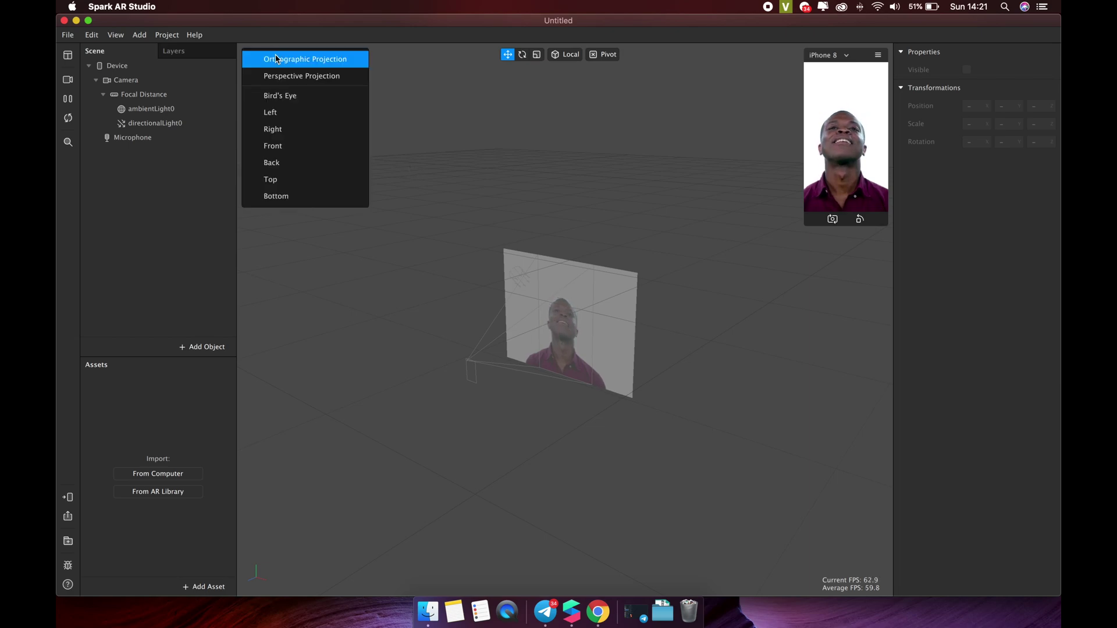
click(279, 145)
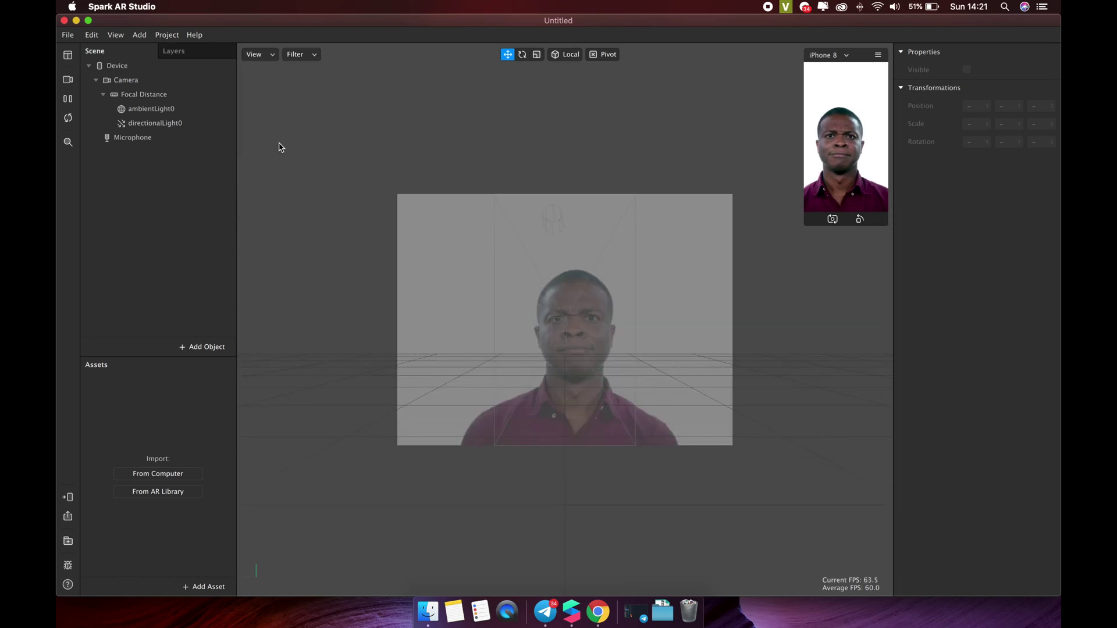
click(269, 56)
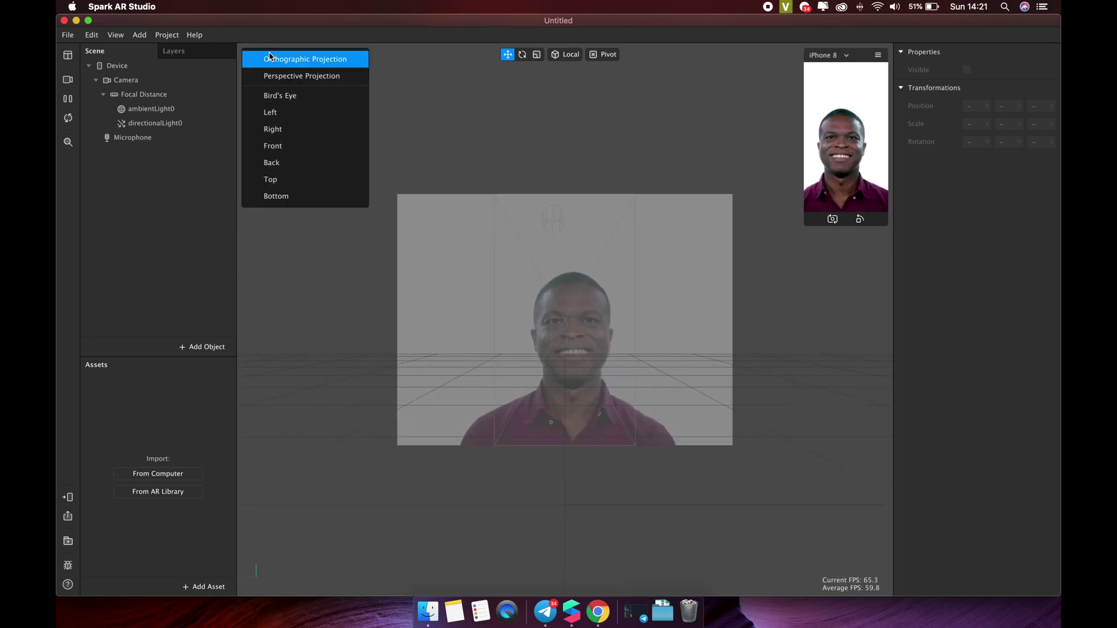
click(273, 180)
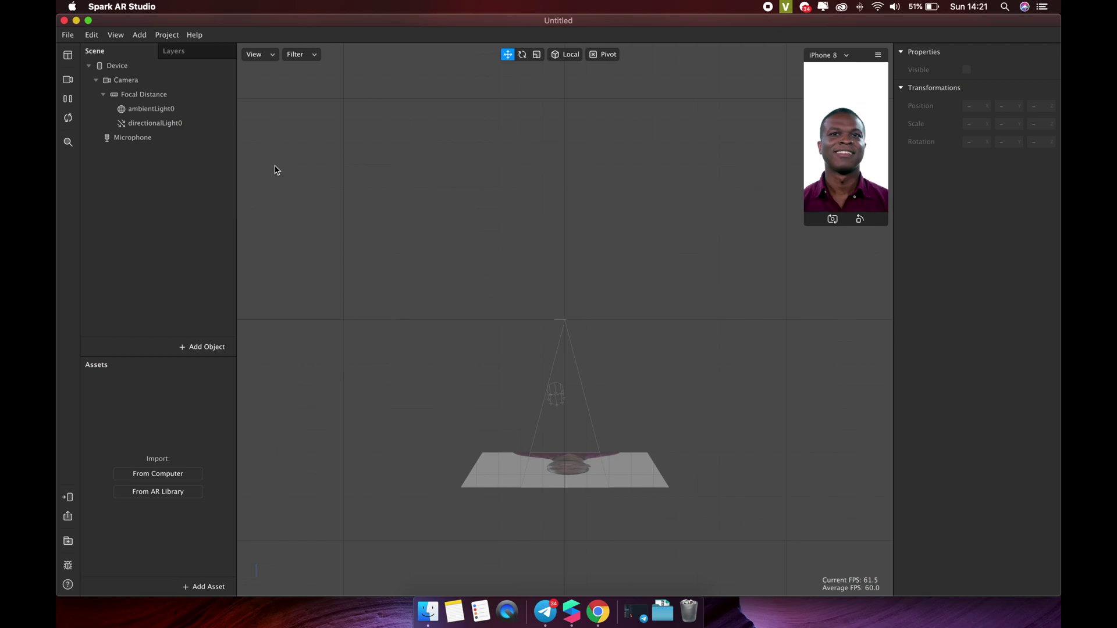
click(272, 53)
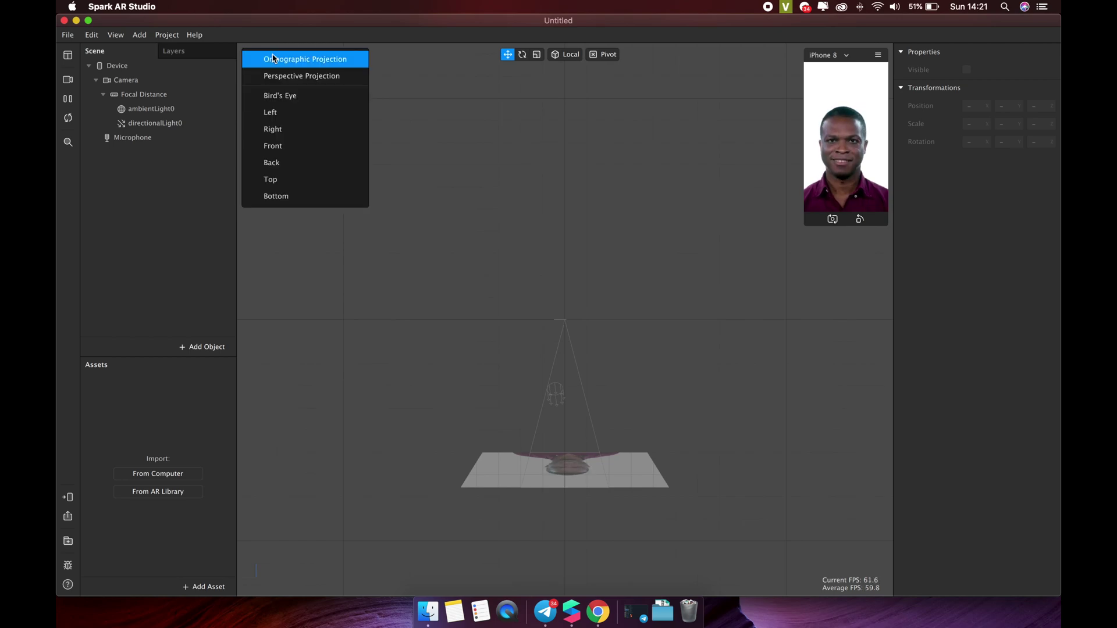
click(279, 99)
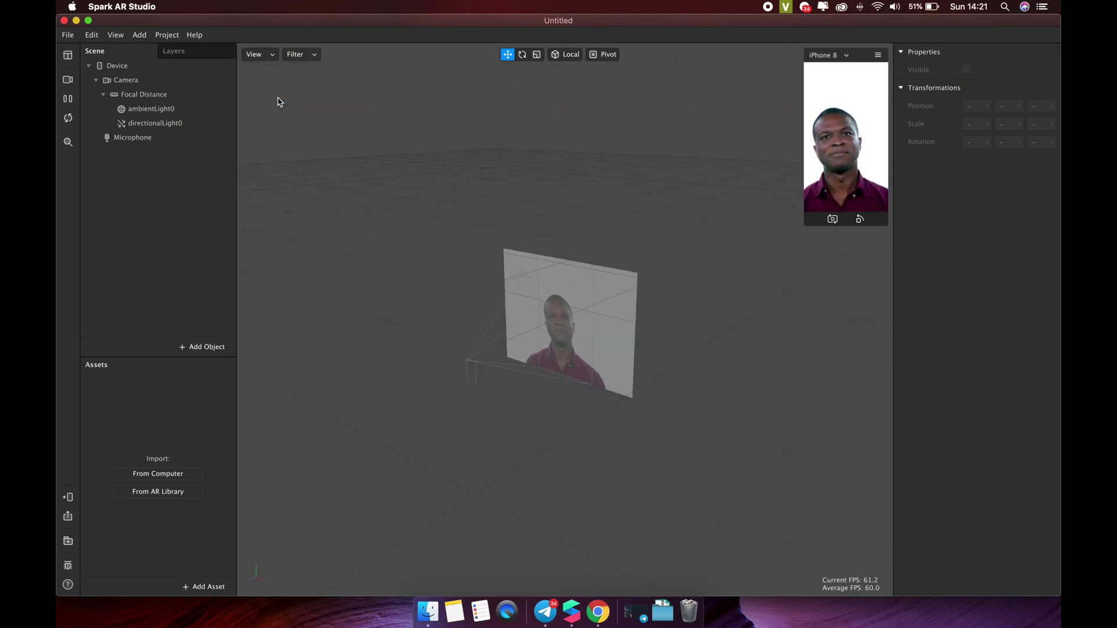
click(314, 55)
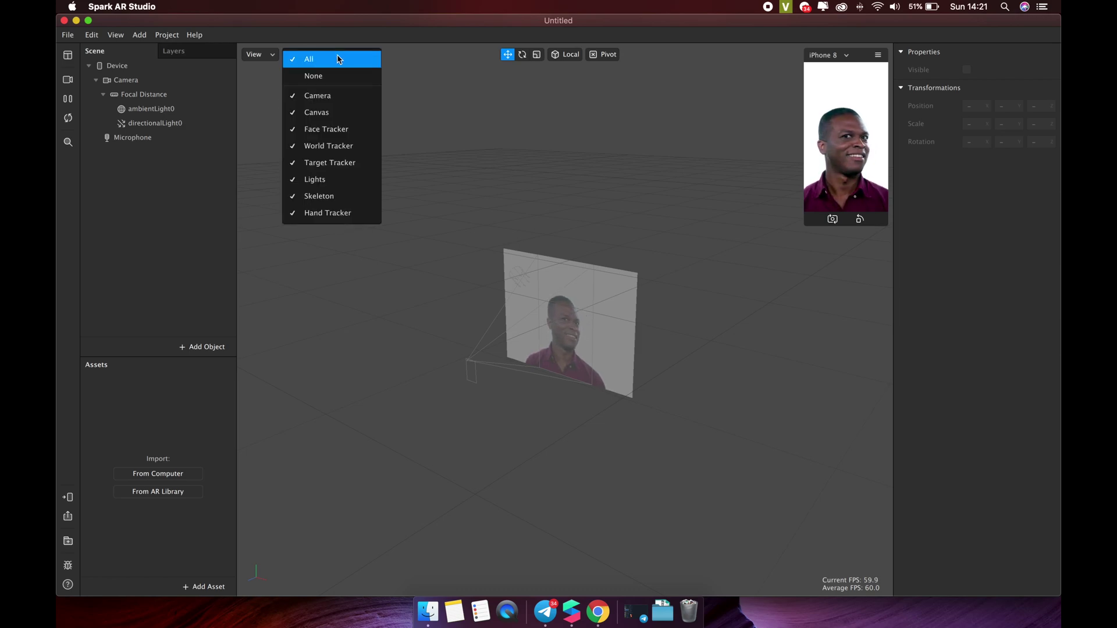
click(337, 59)
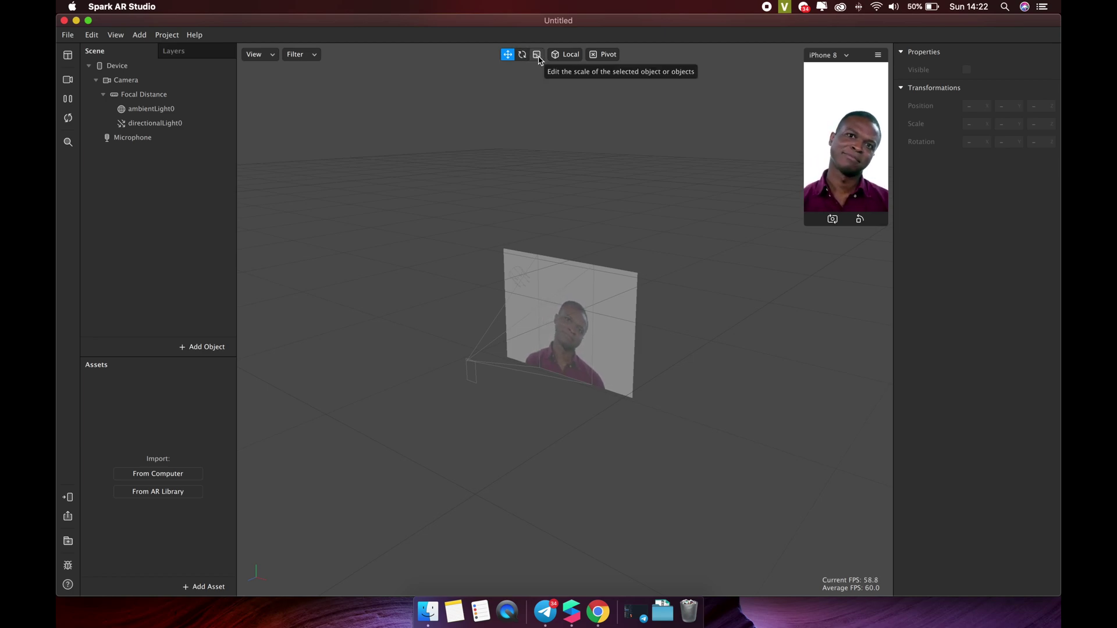
click(574, 56)
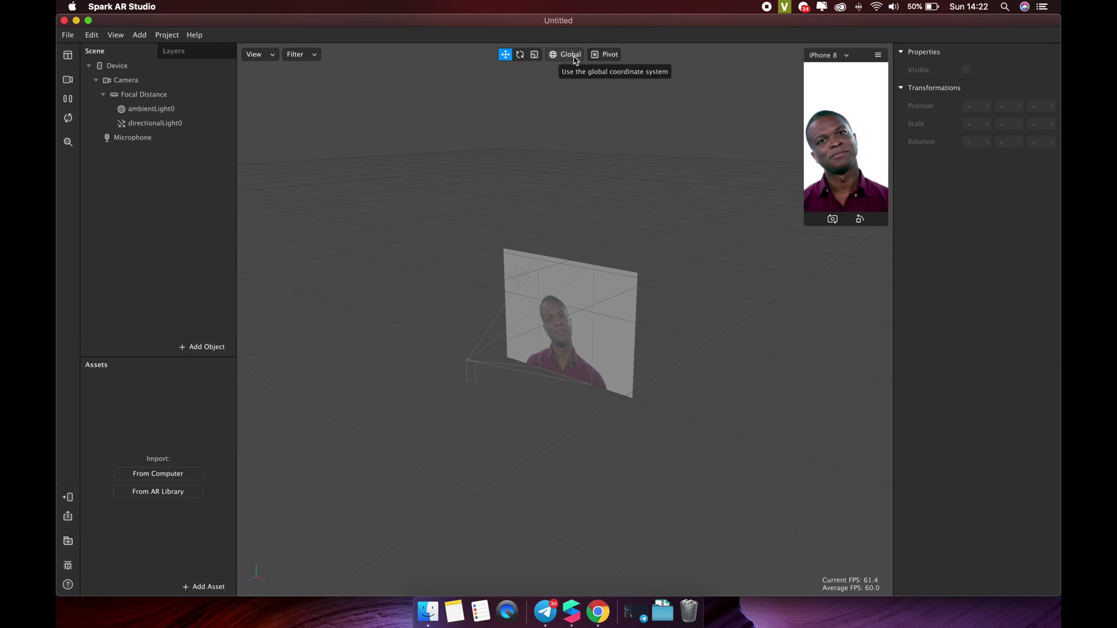
click(574, 56)
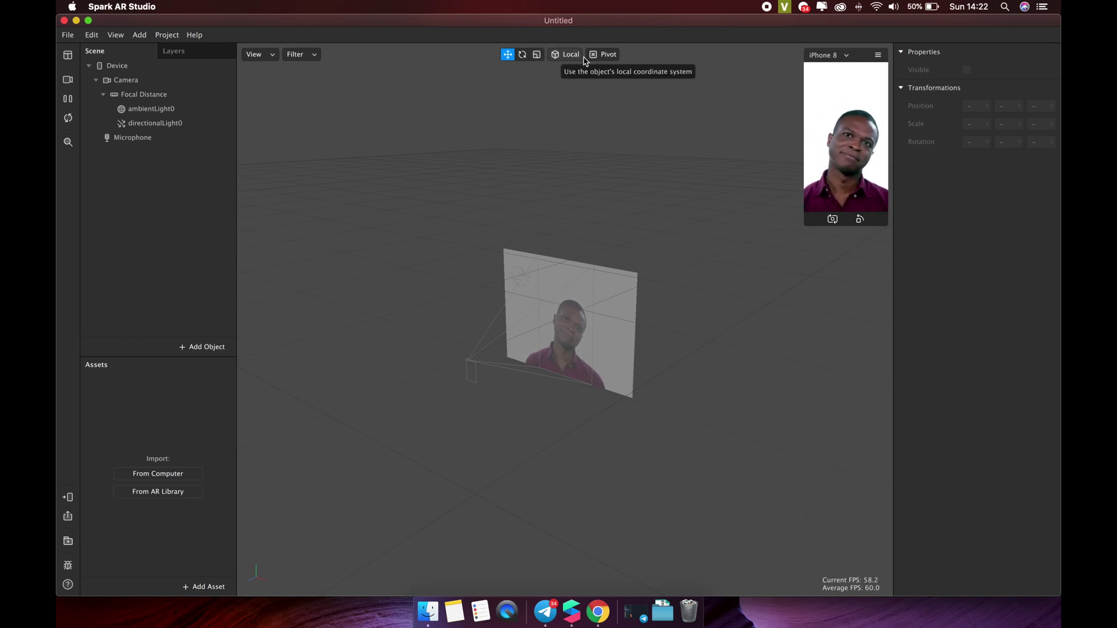
click(605, 55)
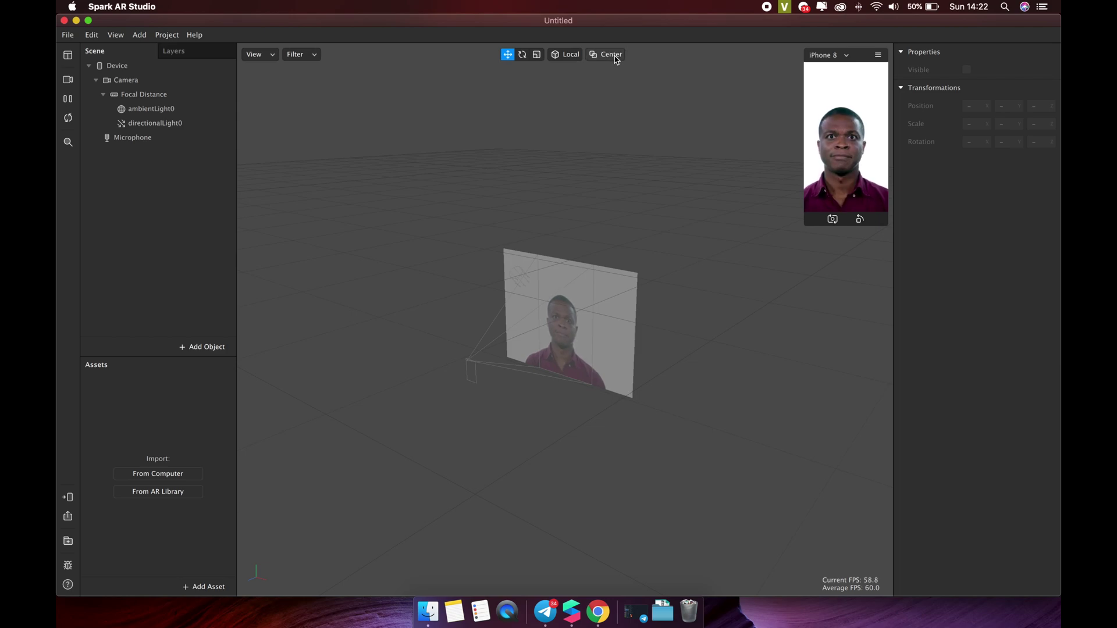
click(616, 58)
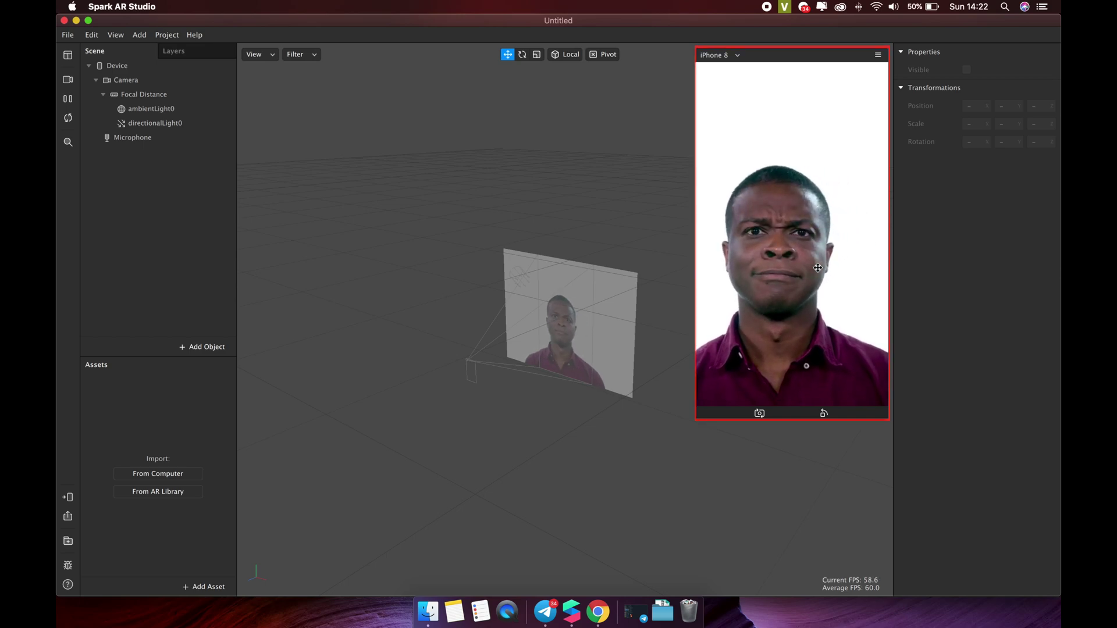
Preview the effect on an iPhone SE screen, then on an iPad screen
click(737, 56)
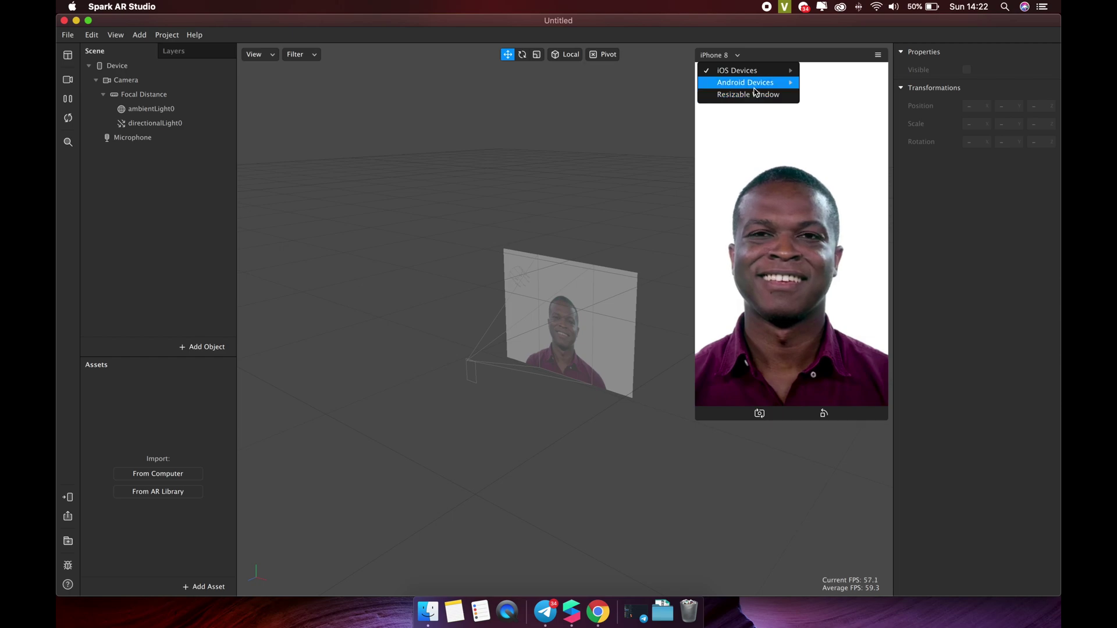
mouse_move(754, 86)
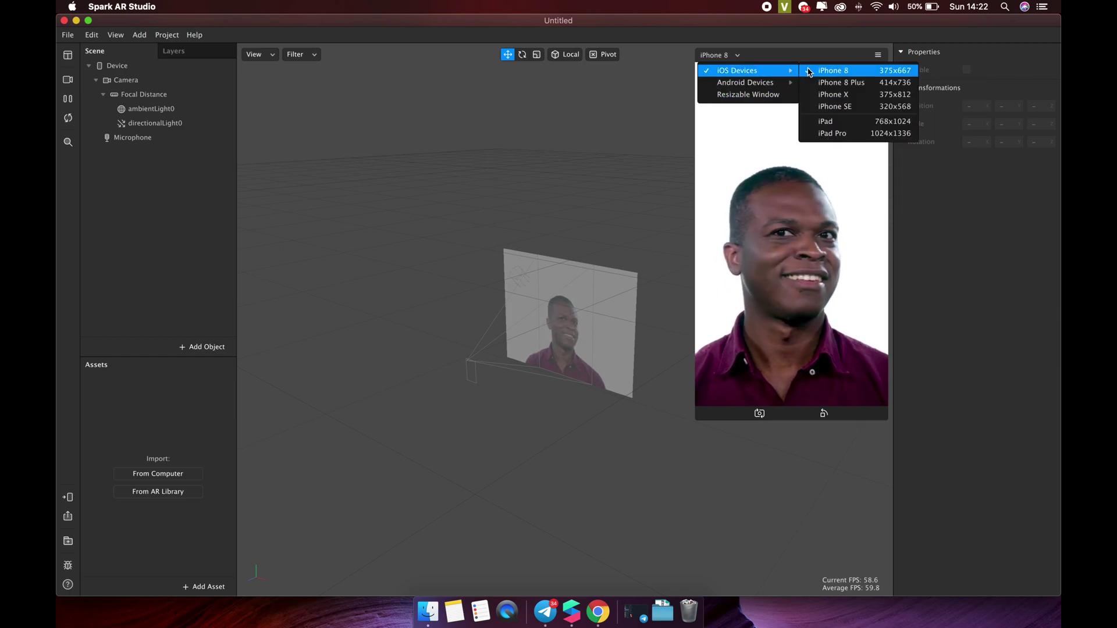
click(834, 106)
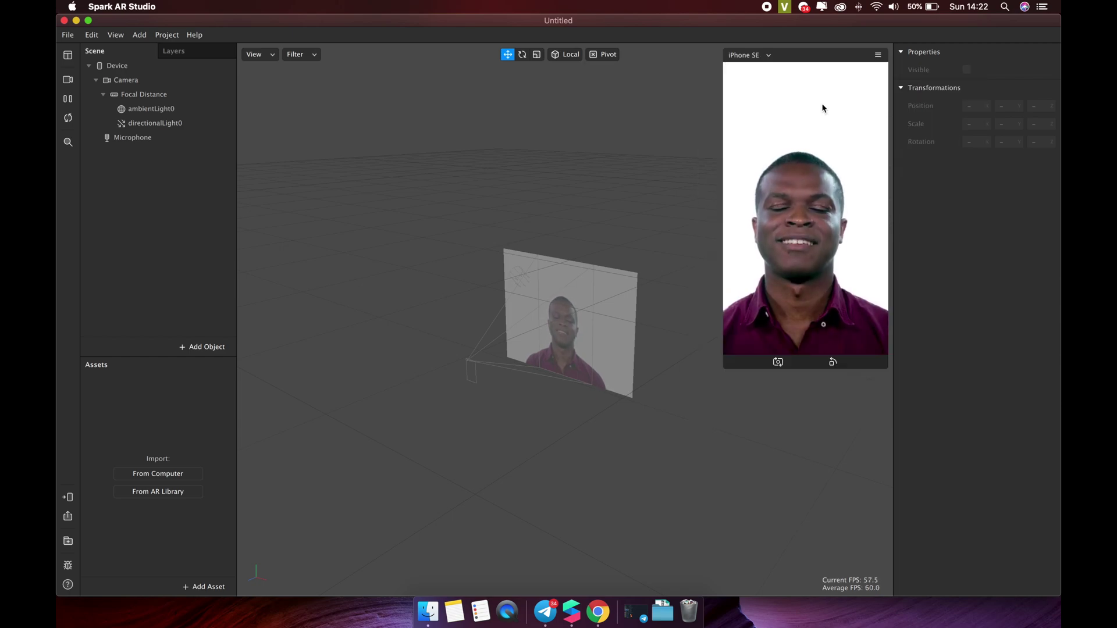
click(768, 55)
mouse_move(774, 70)
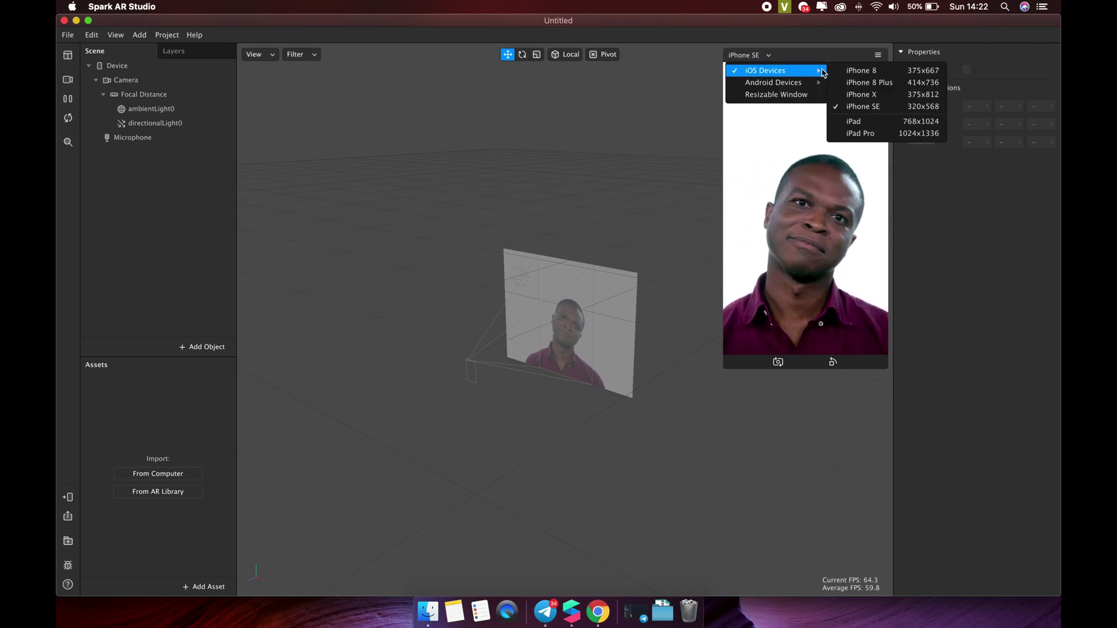
click(841, 122)
Switch the preview back to iPhone 8, then make it a Resizable Window
click(529, 55)
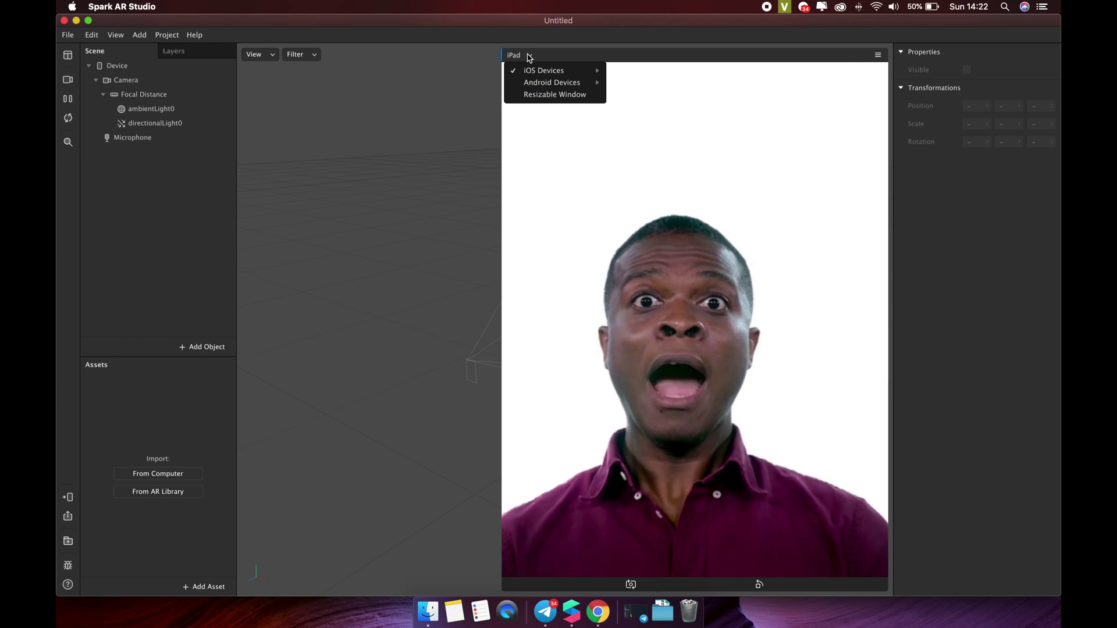
mouse_move(549, 70)
click(628, 70)
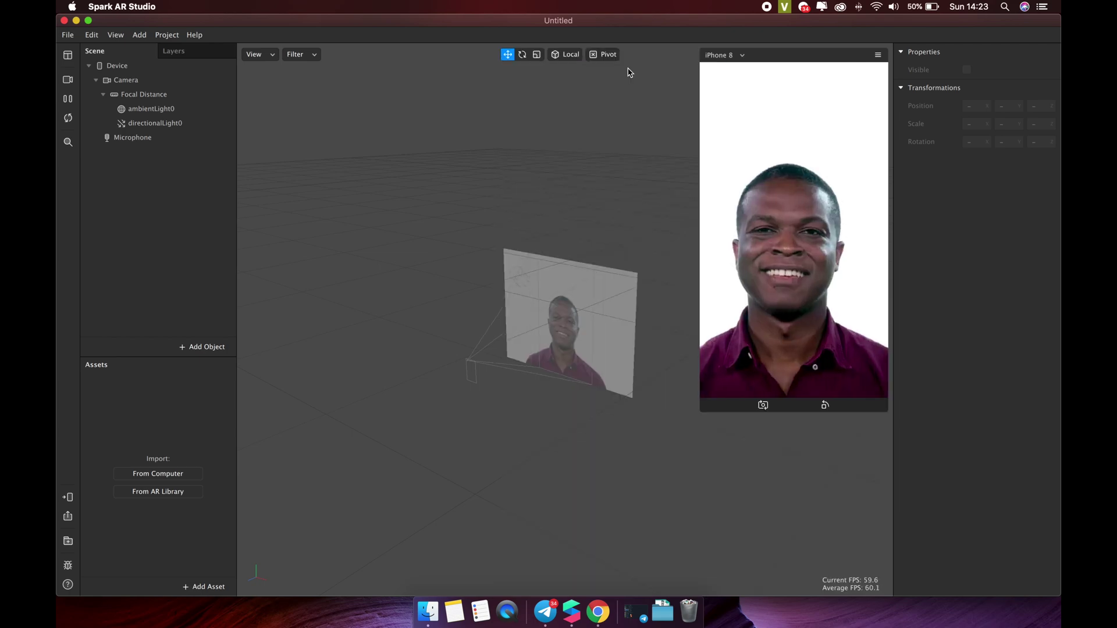
click(743, 56)
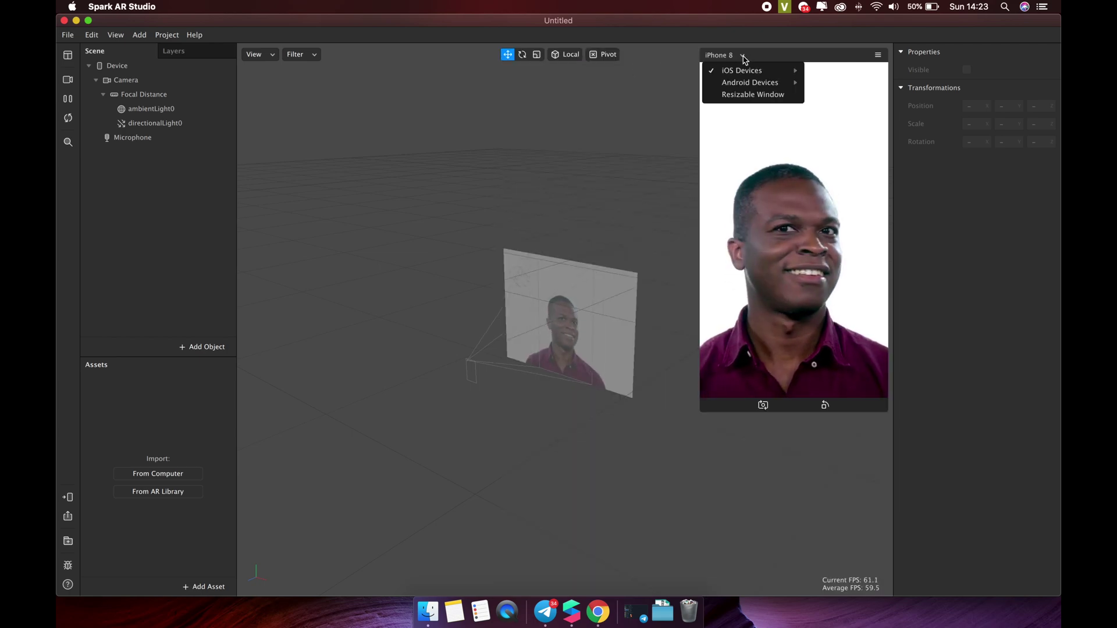
mouse_move(746, 87)
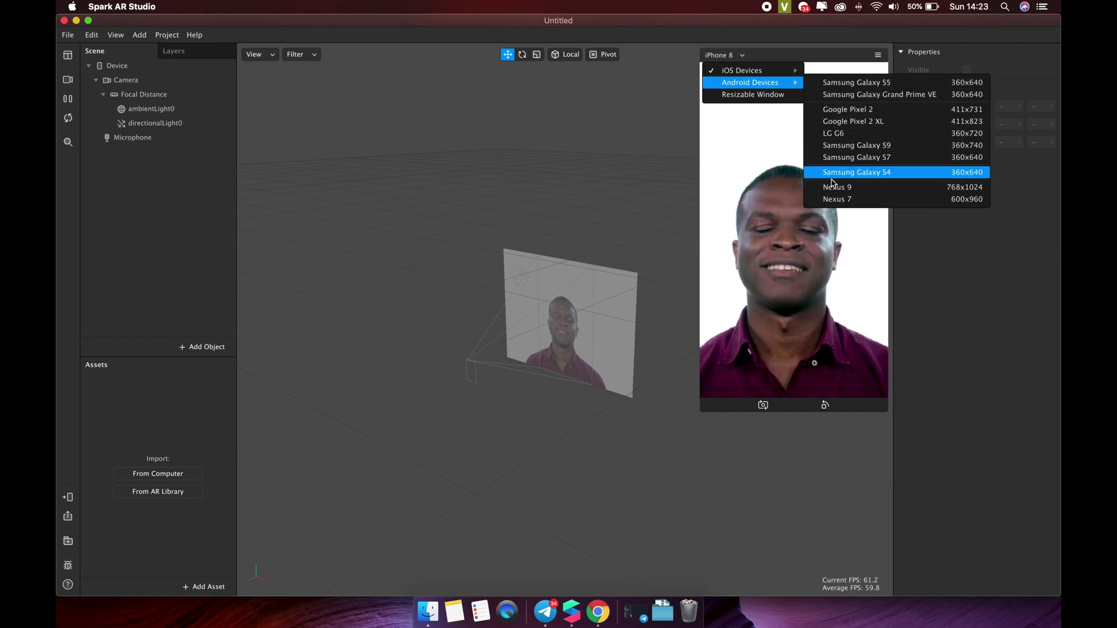
click(750, 95)
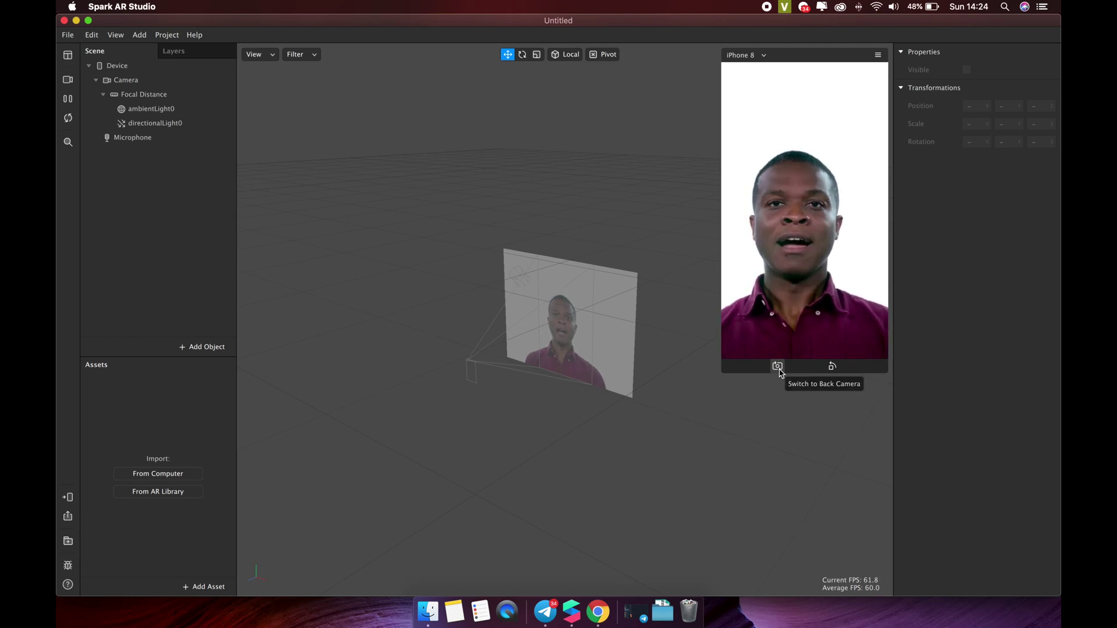
Switch the preview to the back camera and back to front, then rotate it to landscape
click(778, 366)
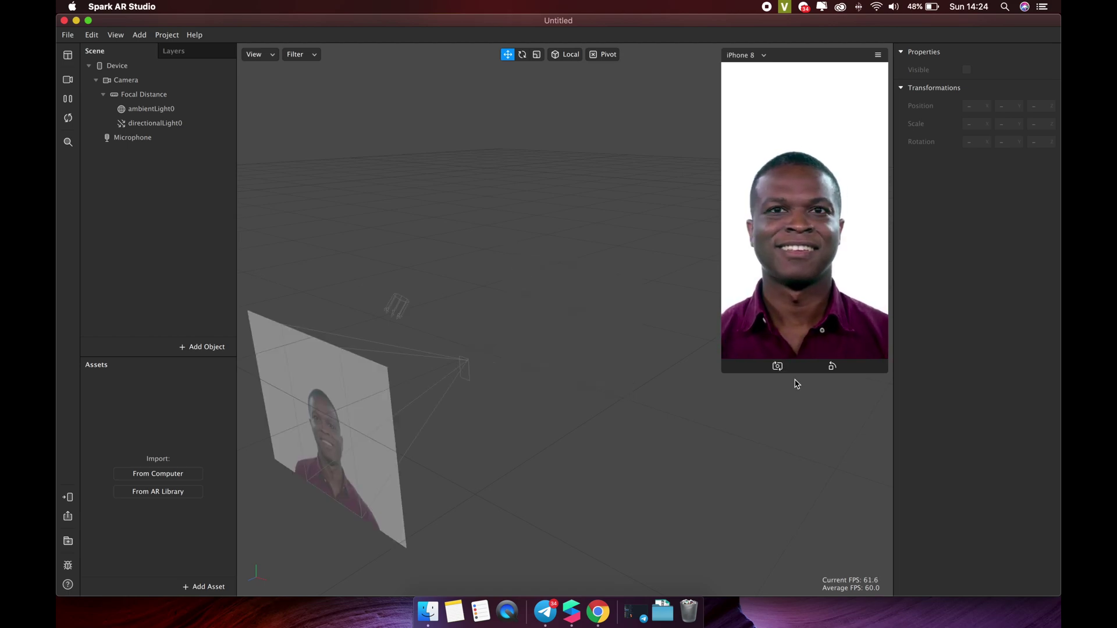
click(777, 366)
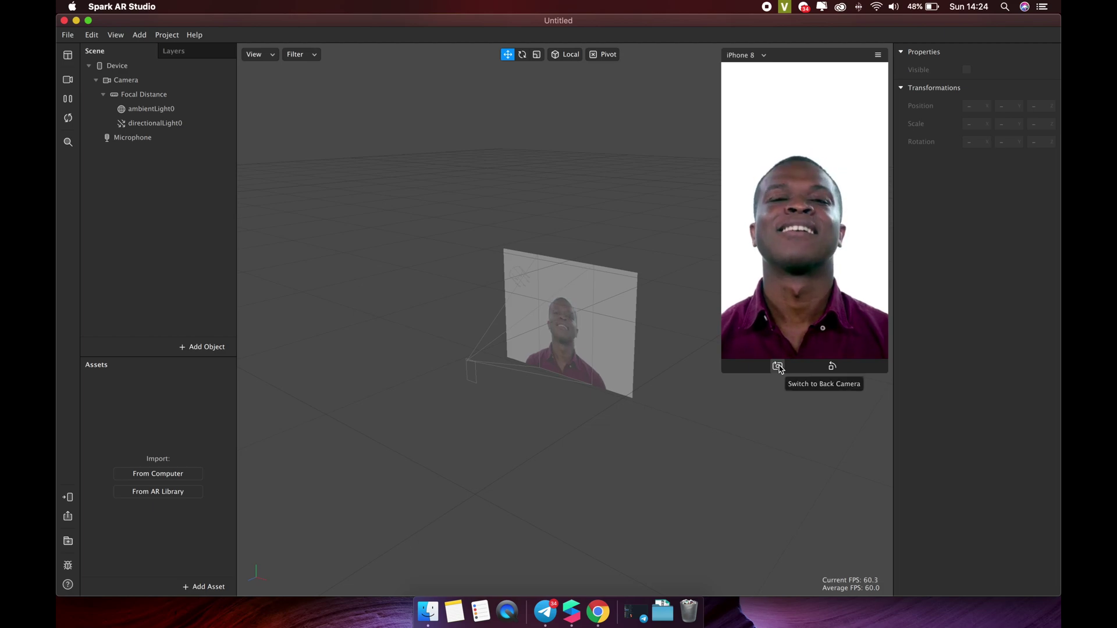
click(833, 367)
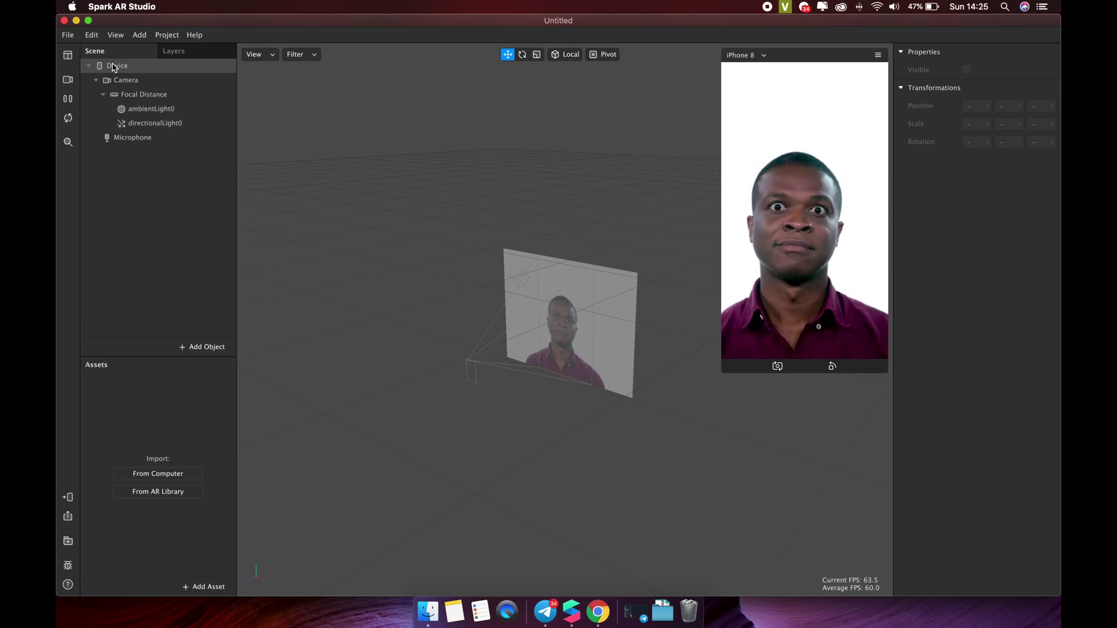
Insert a Face Tracker and add a Face Mesh as a child of faceTracker0
click(200, 346)
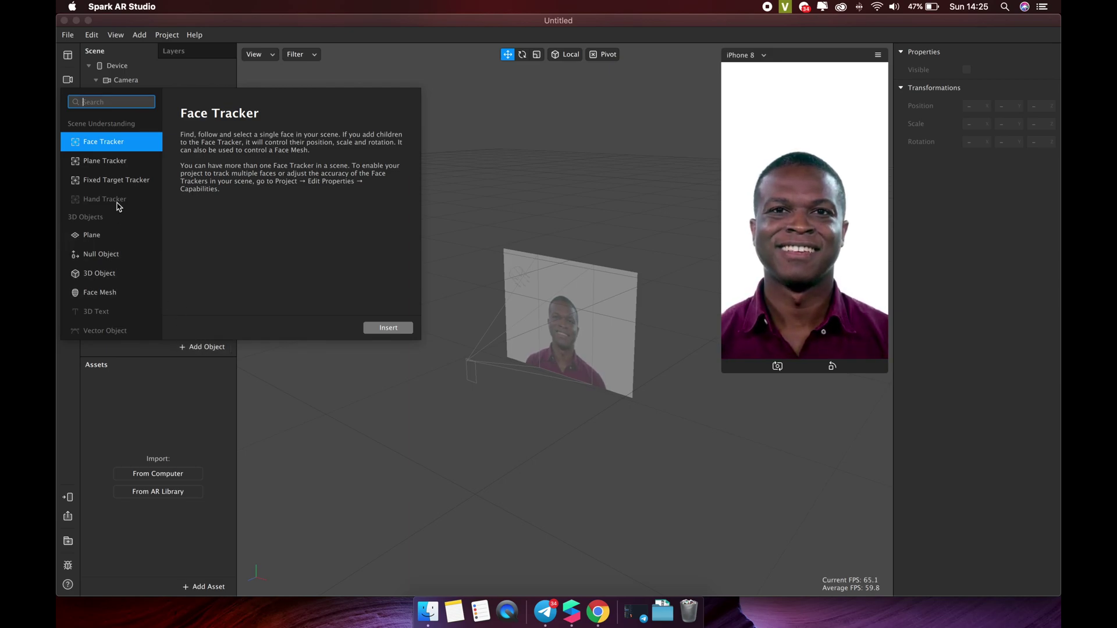
click(110, 143)
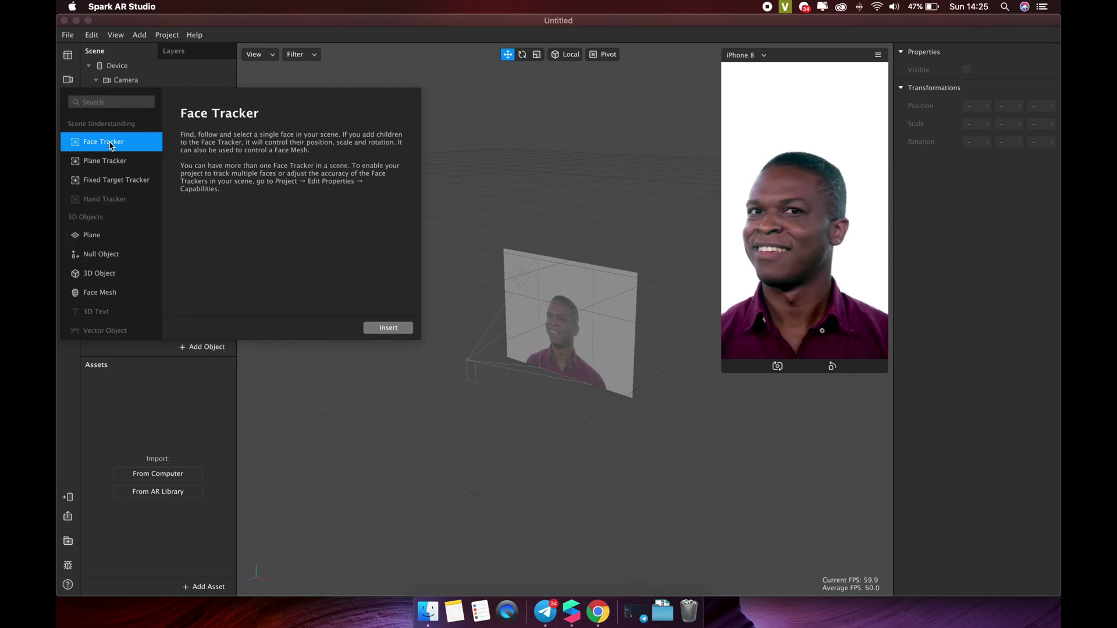
click(384, 329)
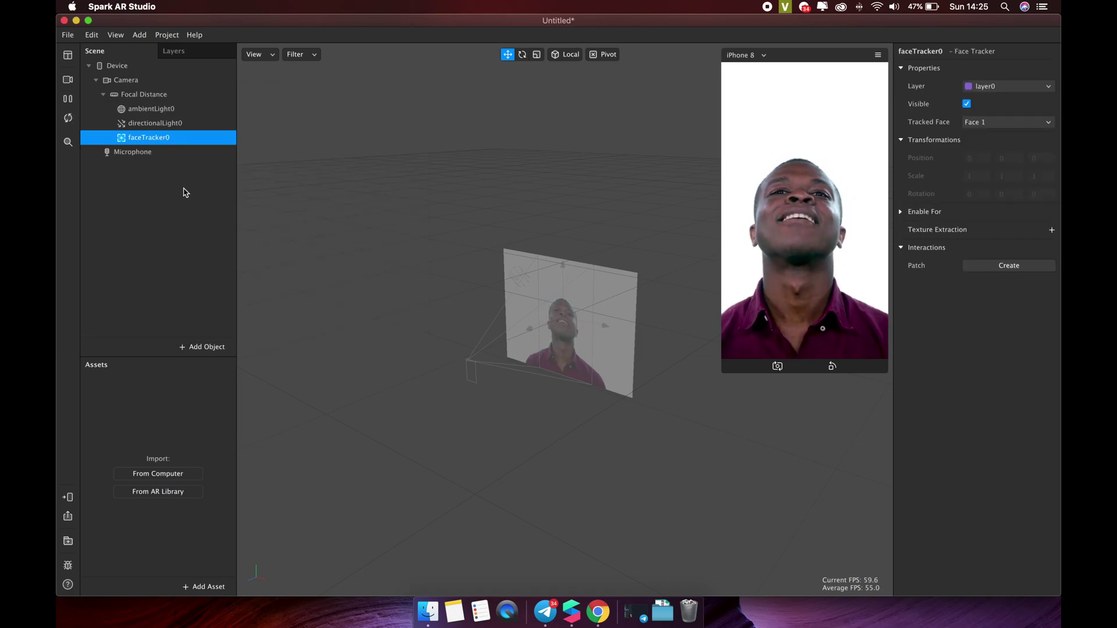
right_click(162, 141)
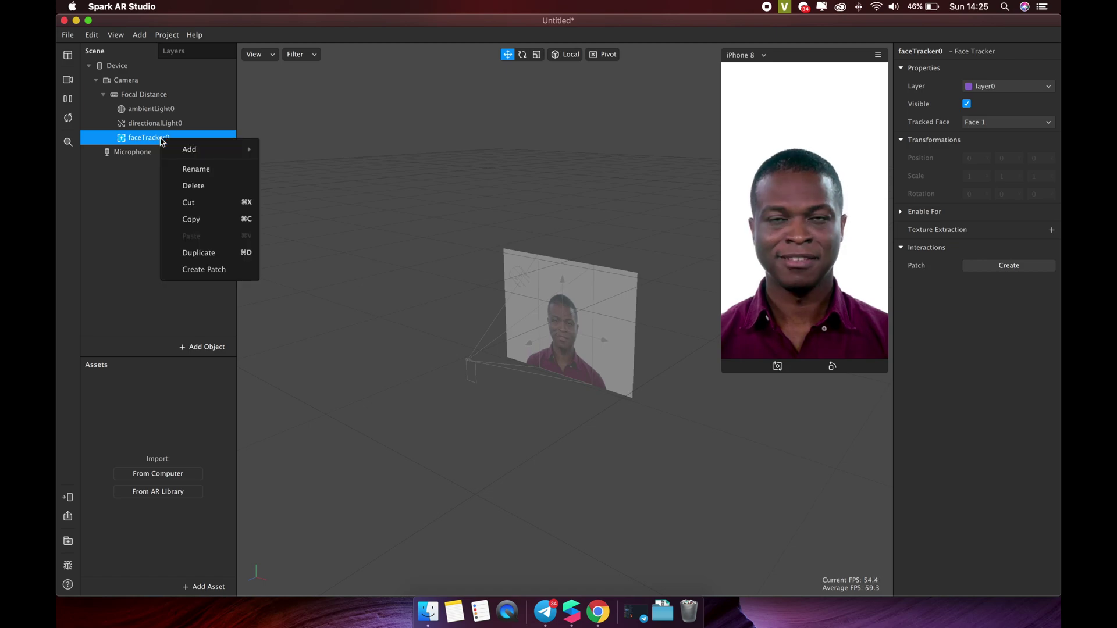
mouse_move(184, 146)
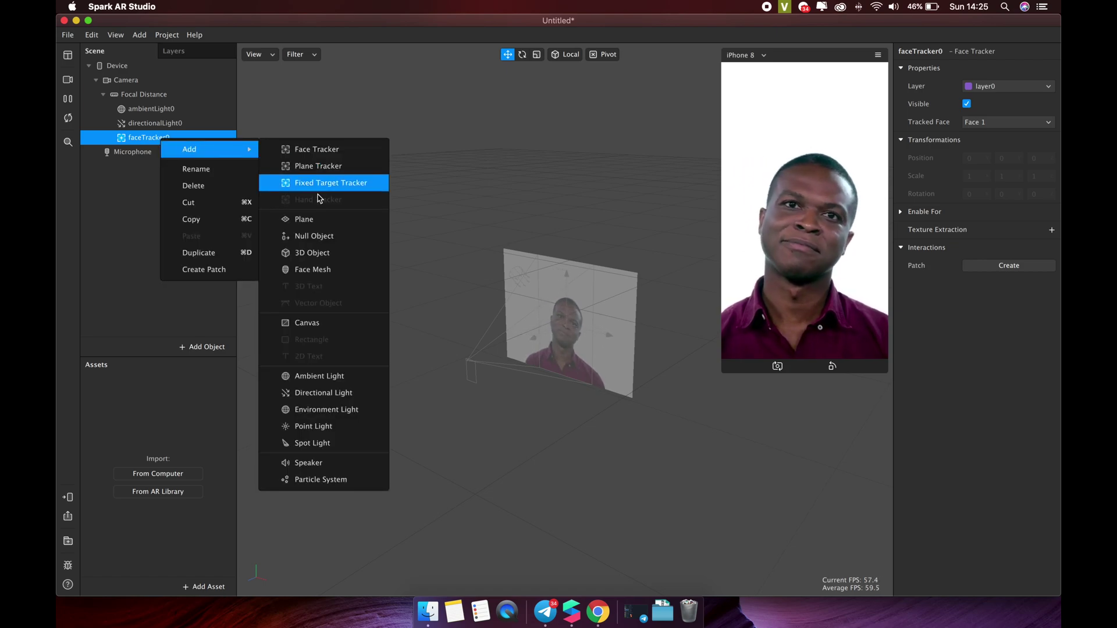
click(346, 269)
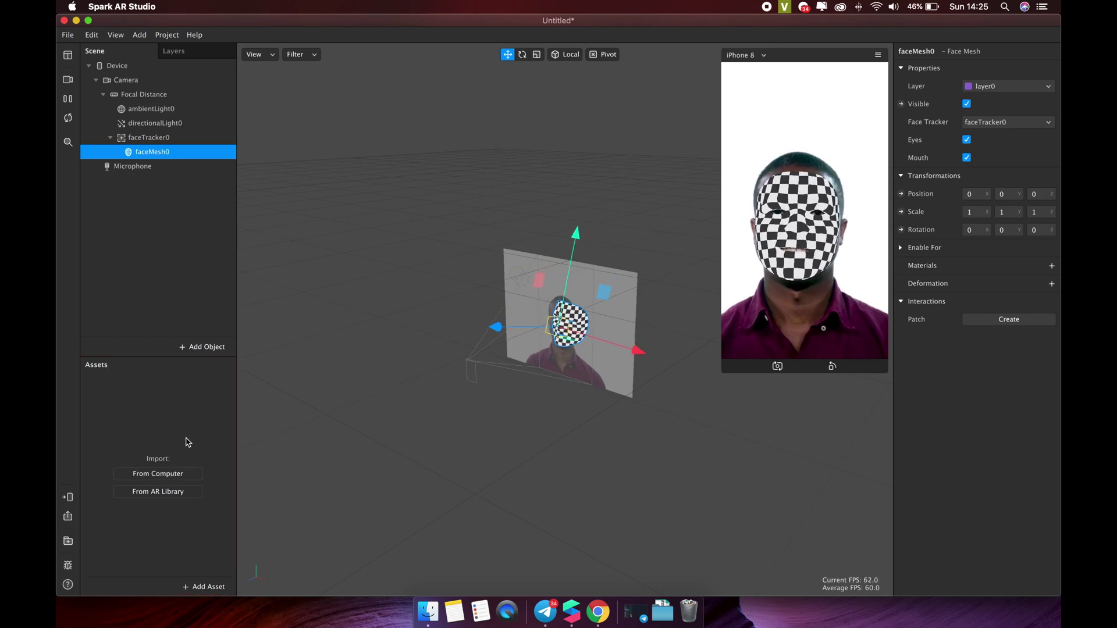
click(184, 475)
click(184, 478)
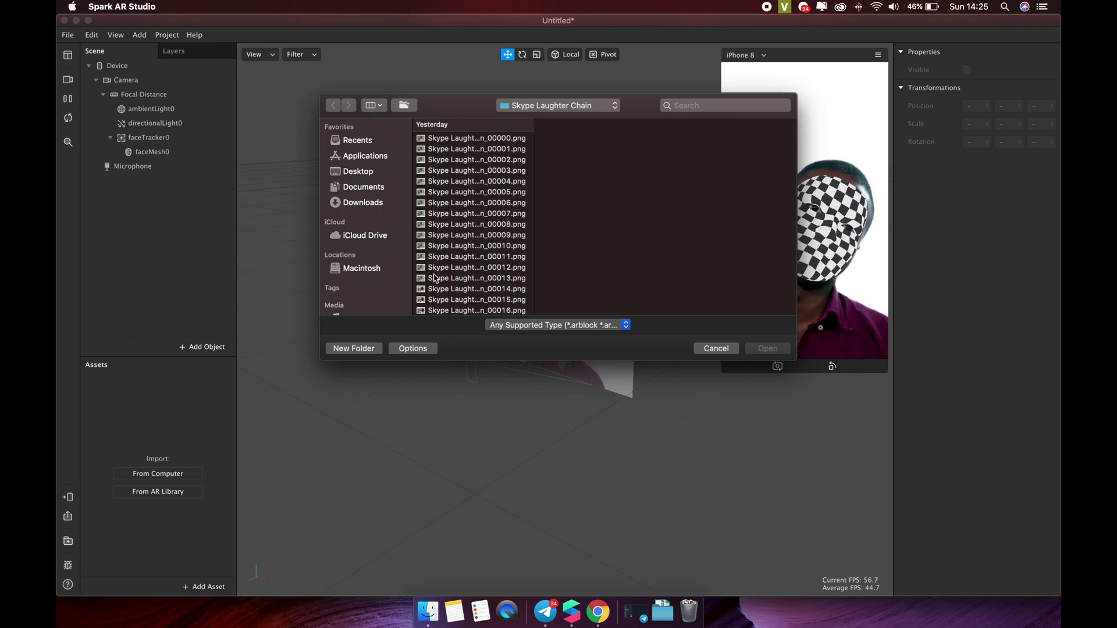
click(711, 349)
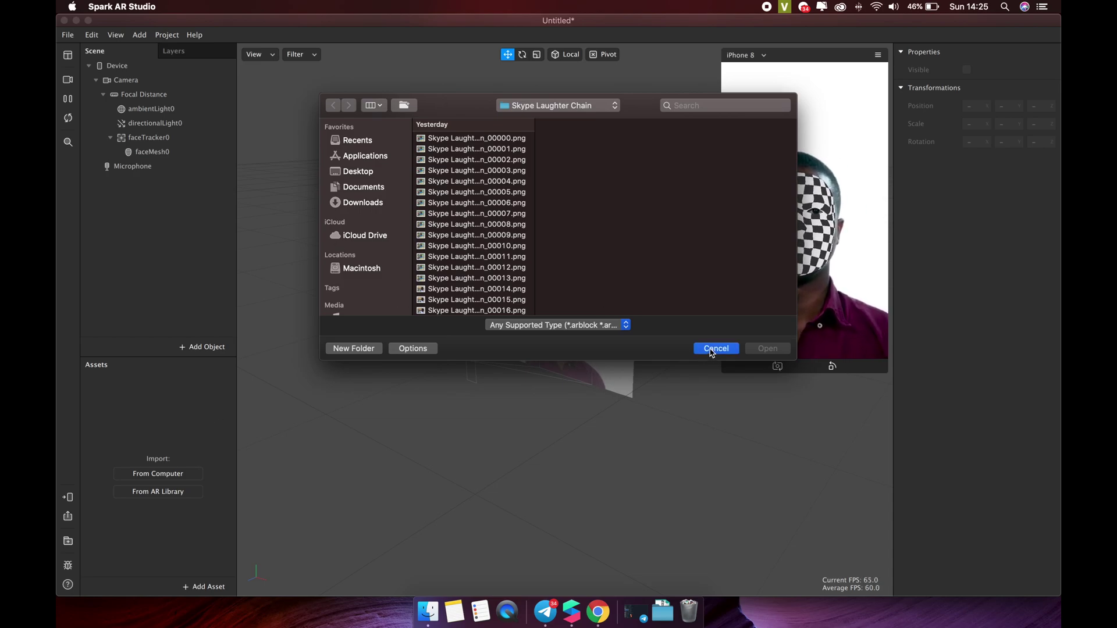
click(164, 493)
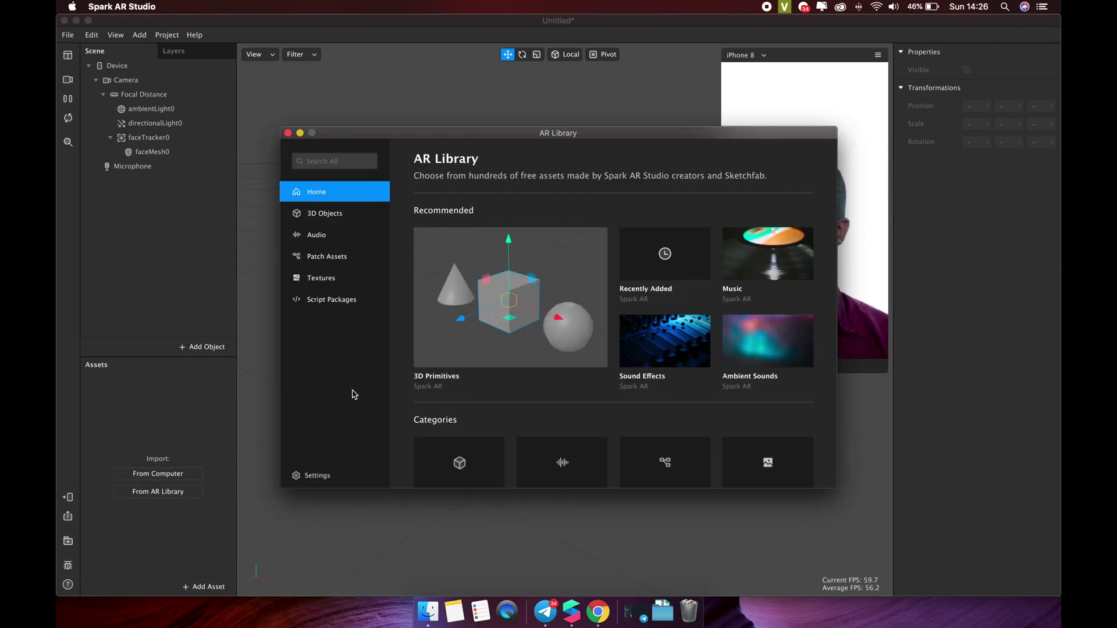
Browse the AR Library's Audio, Patch Assets, Textures and Script Packages categories, returning to 3D Objects
click(317, 216)
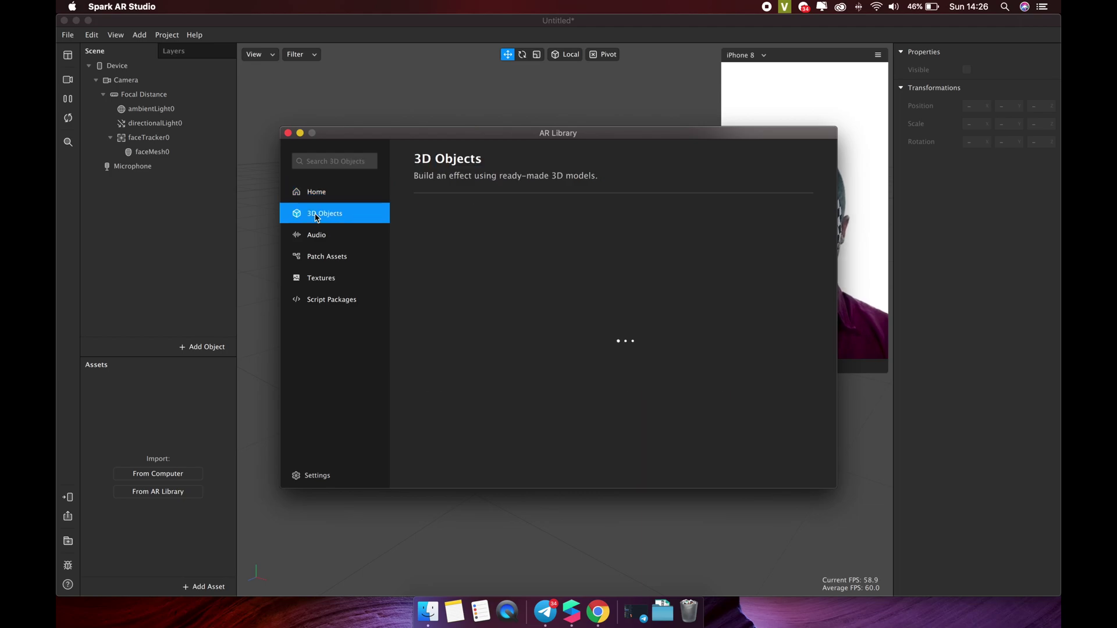
click(316, 236)
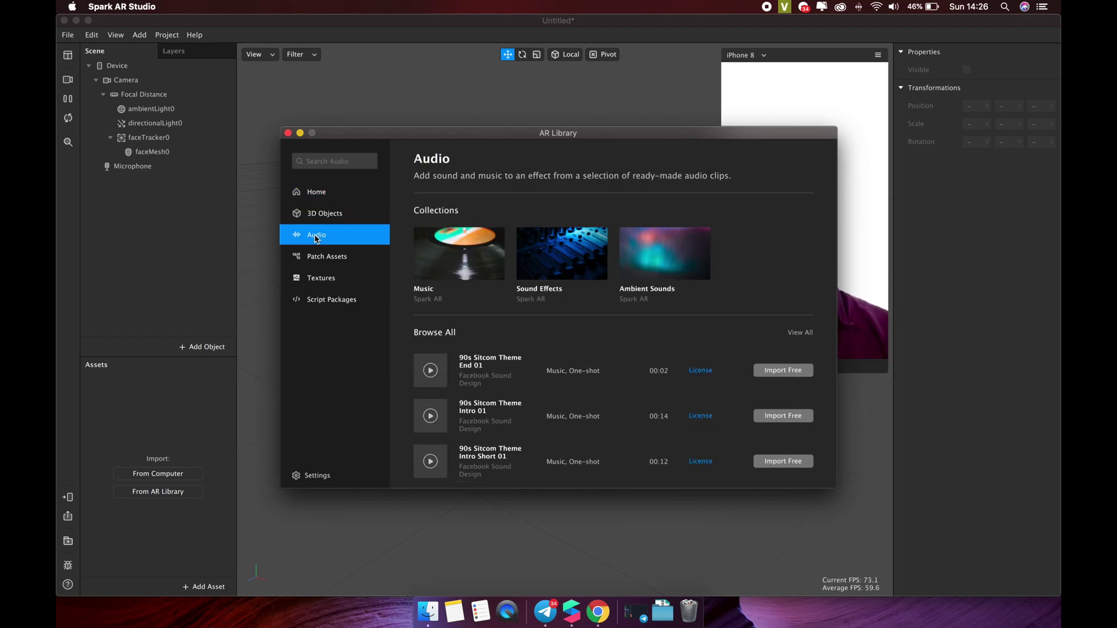
click(331, 256)
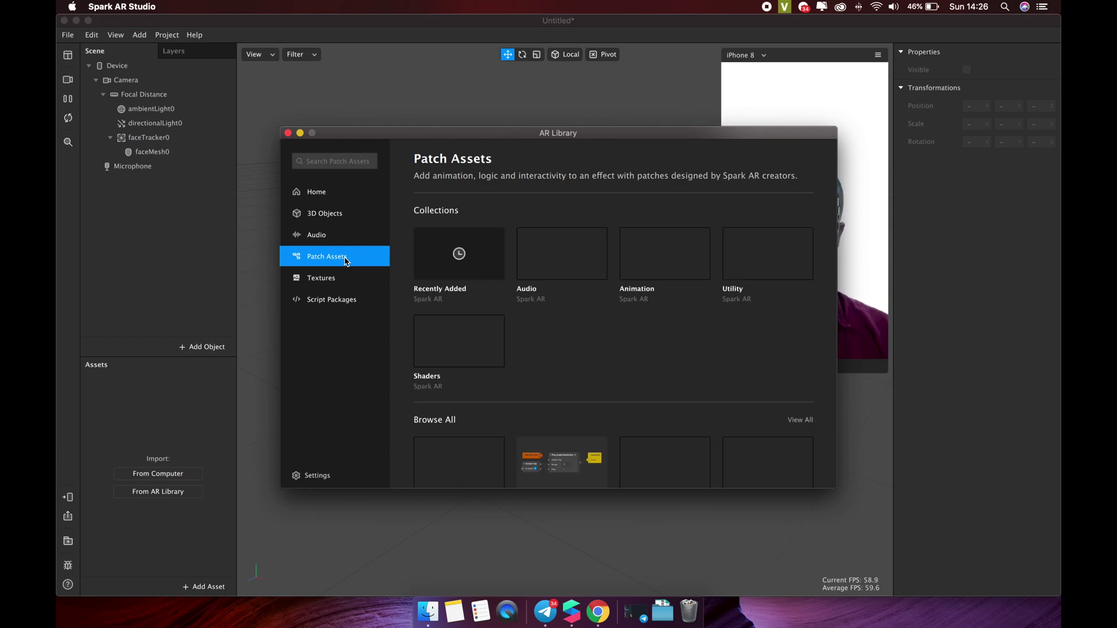
click(354, 280)
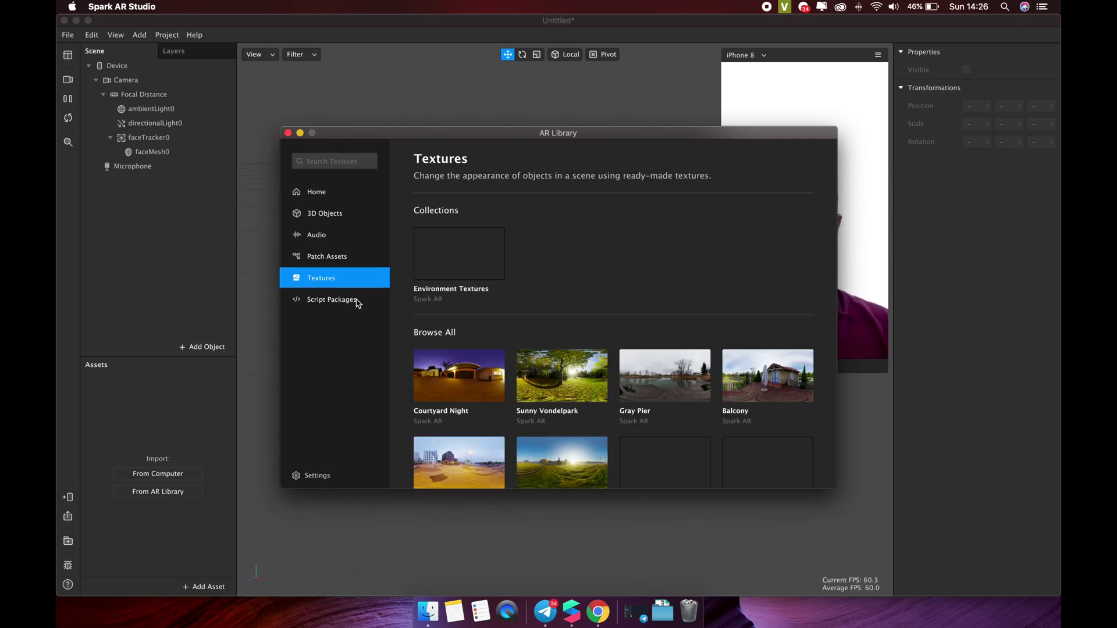
click(357, 300)
click(349, 216)
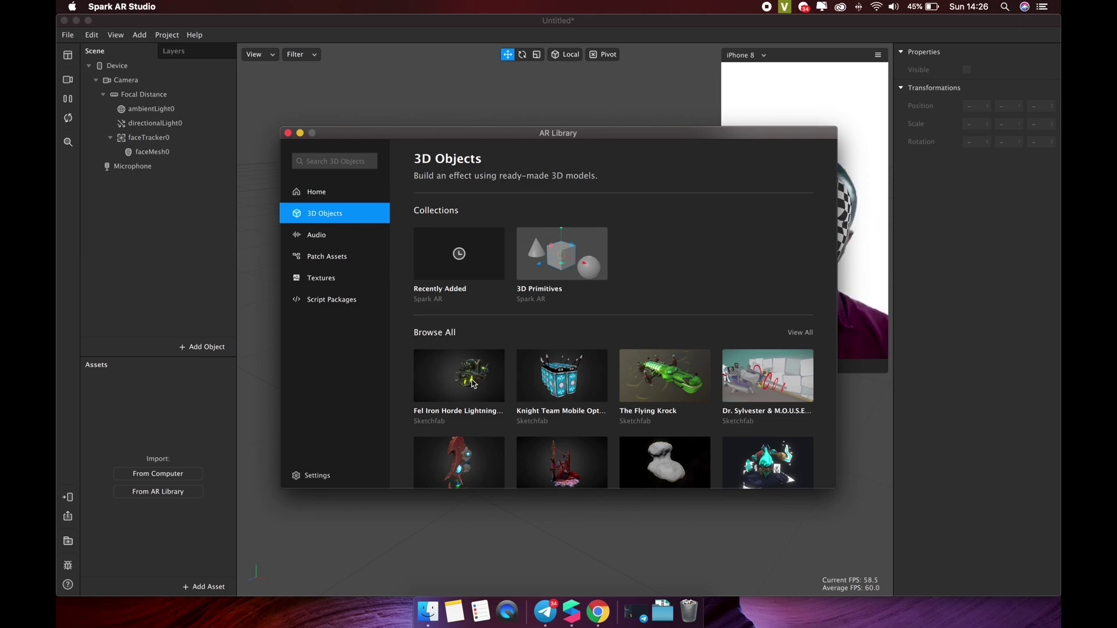
Import the free Soul Stealer Bard fan art model and close the AR Library
scroll(471, 383, down, 2)
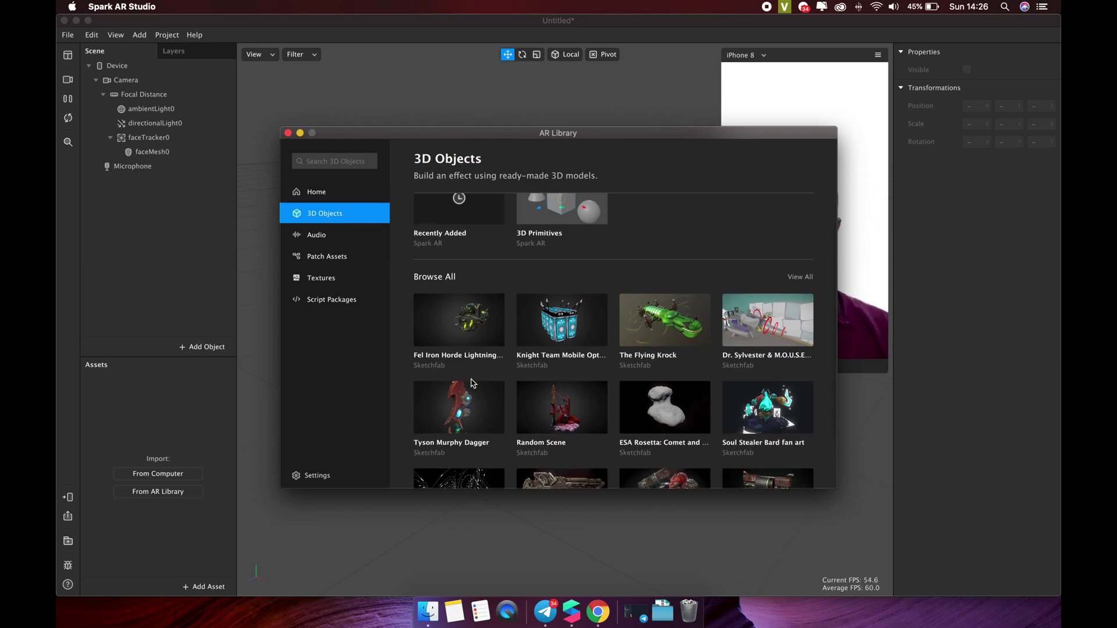
click(757, 406)
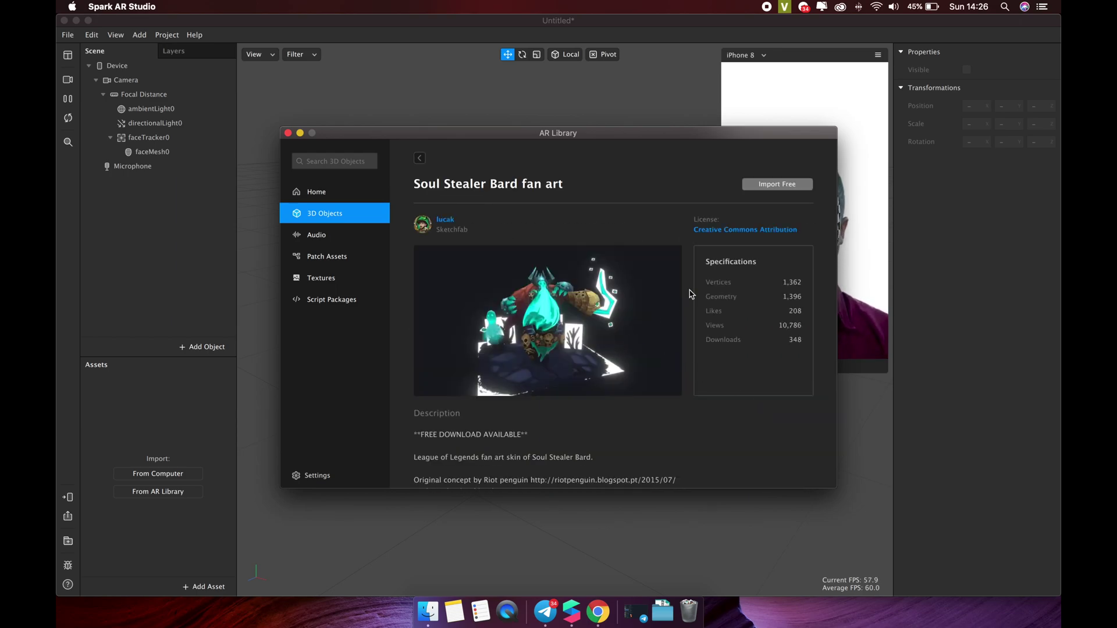
click(766, 185)
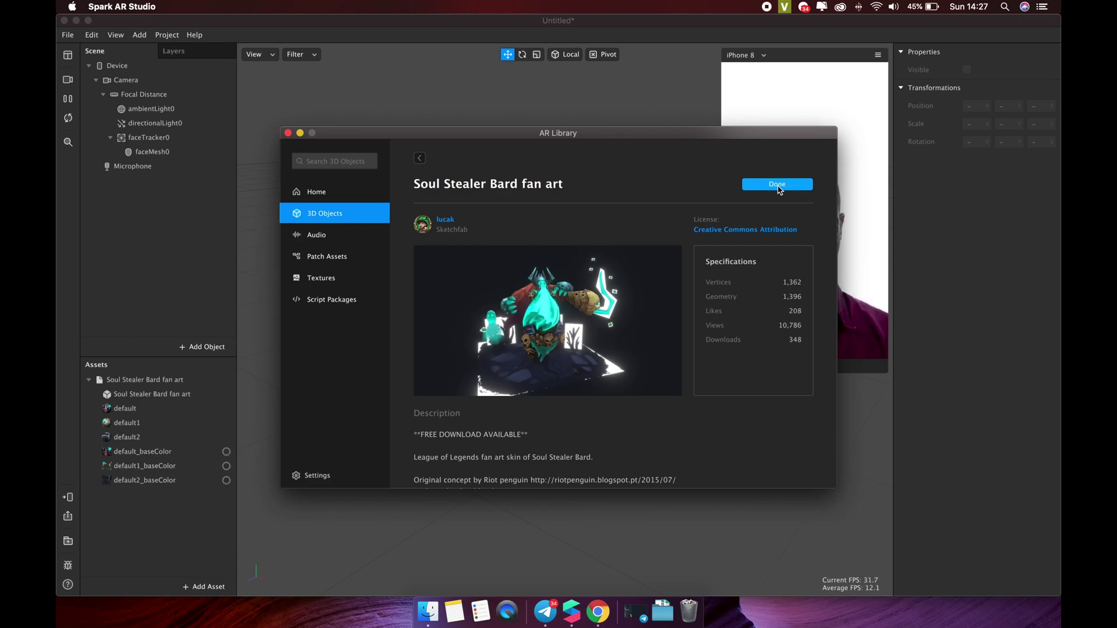
click(288, 134)
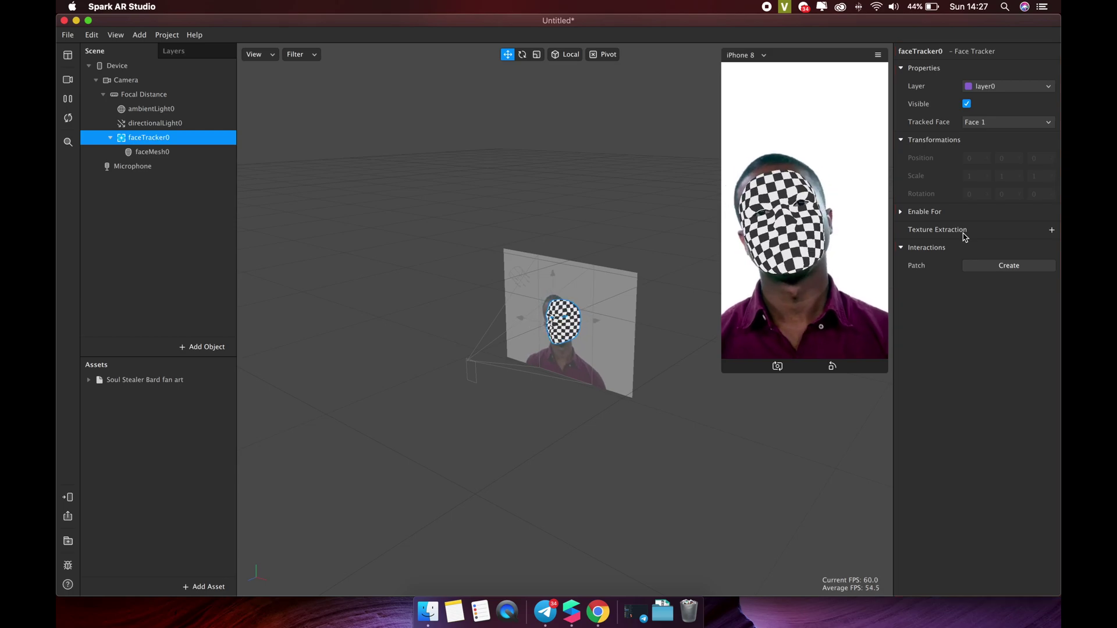
Select faceMesh0, re-enable its mouth, and return its Y position to 0
click(195, 150)
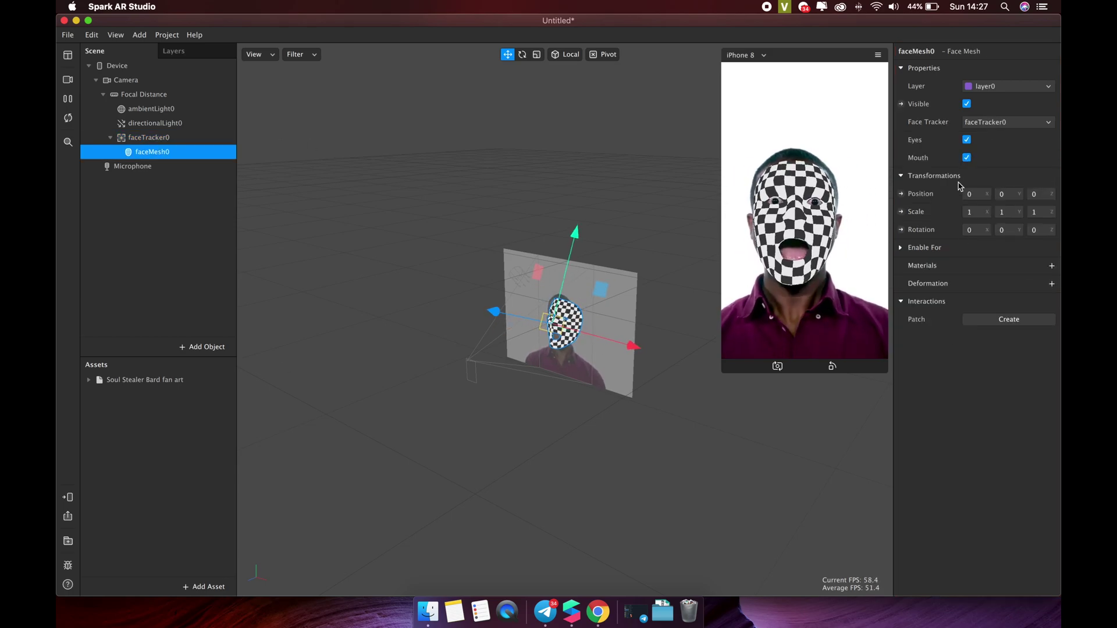
click(967, 140)
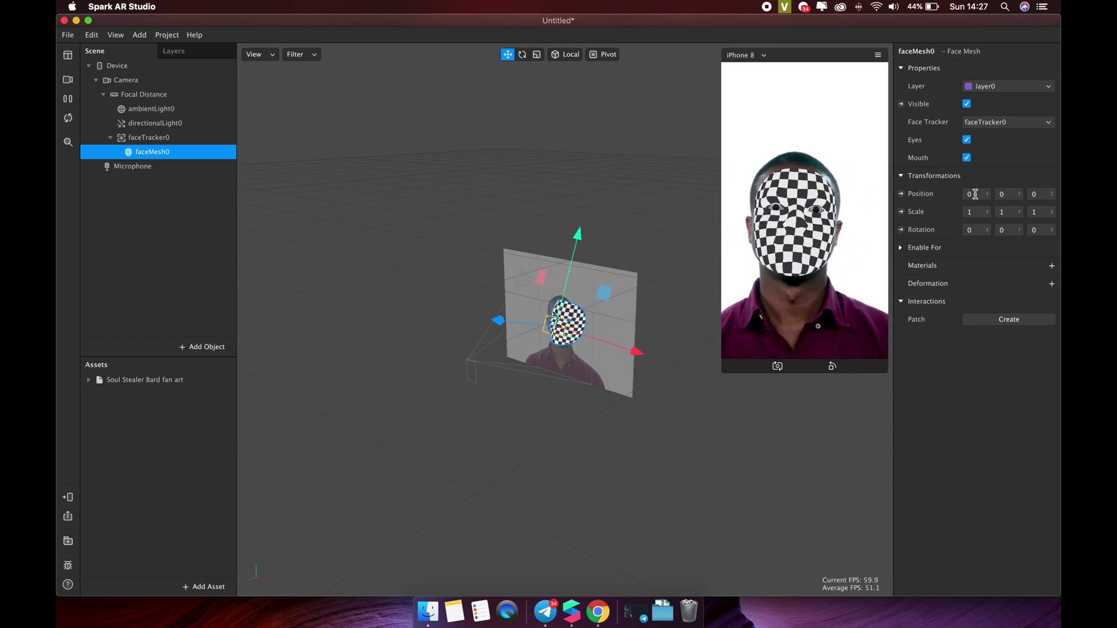
click(1006, 194)
text(0.2)
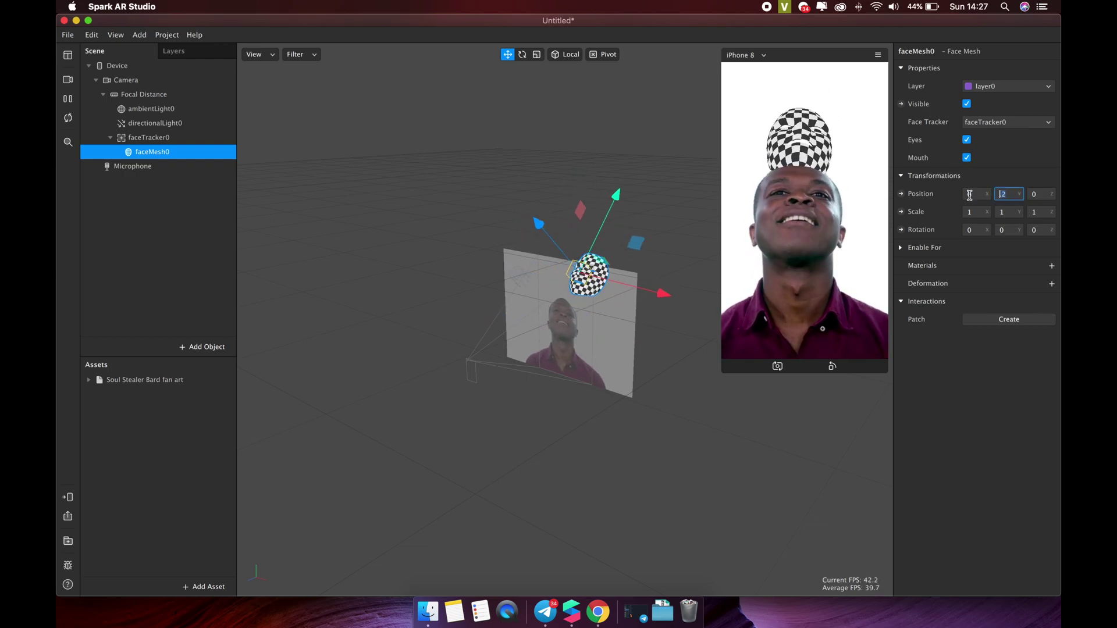
key(BackSpace)
key(BackSpace)
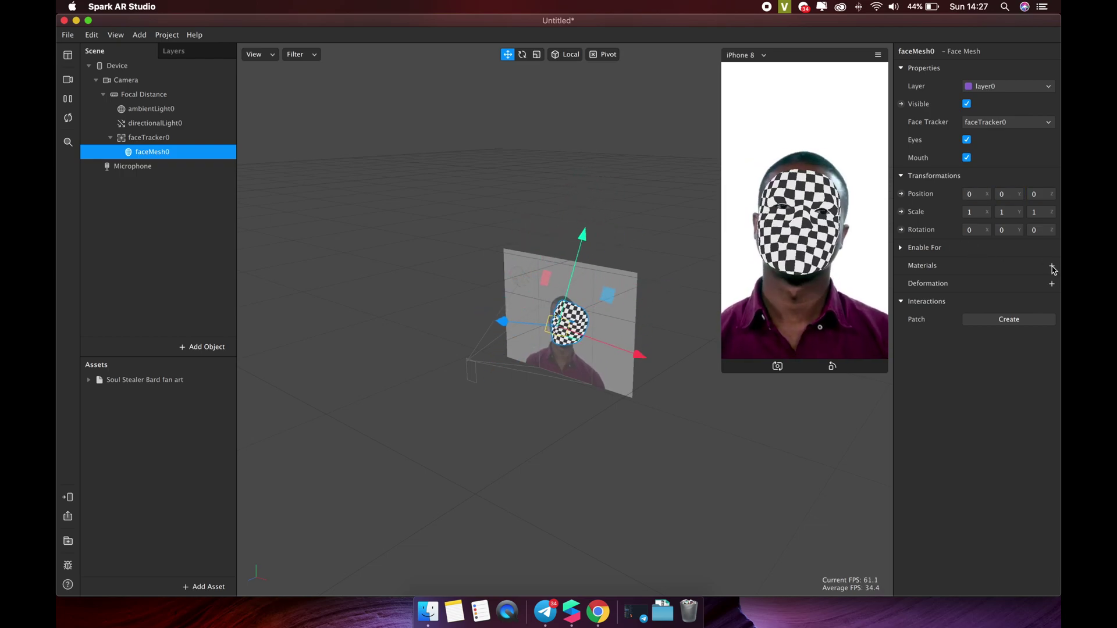
Create a new material for faceMesh0 and name it Skin
click(1051, 266)
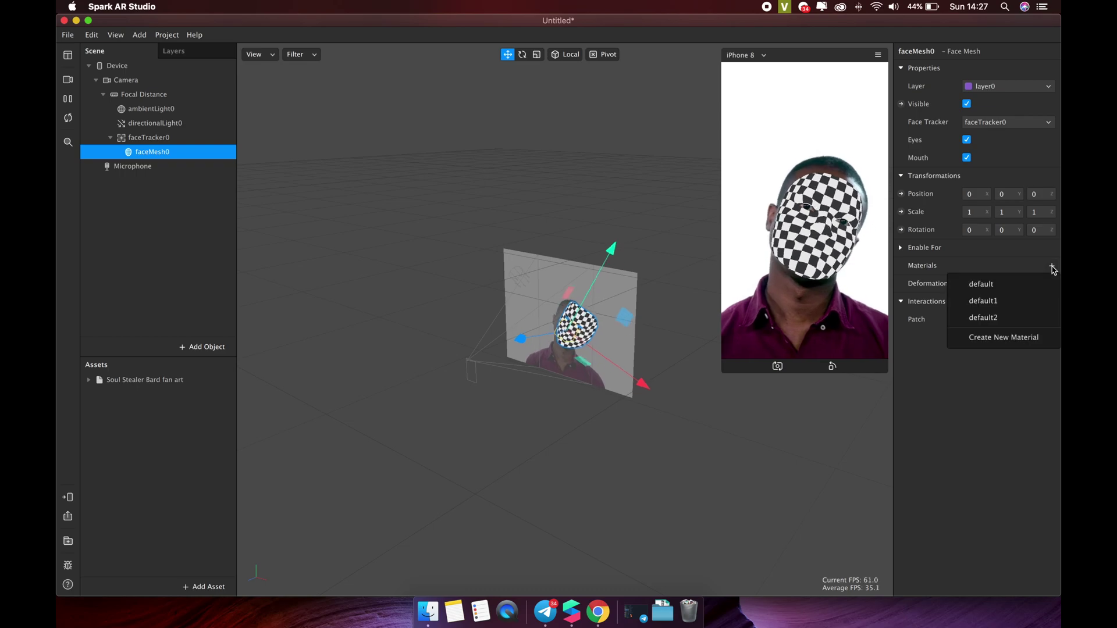
click(1012, 338)
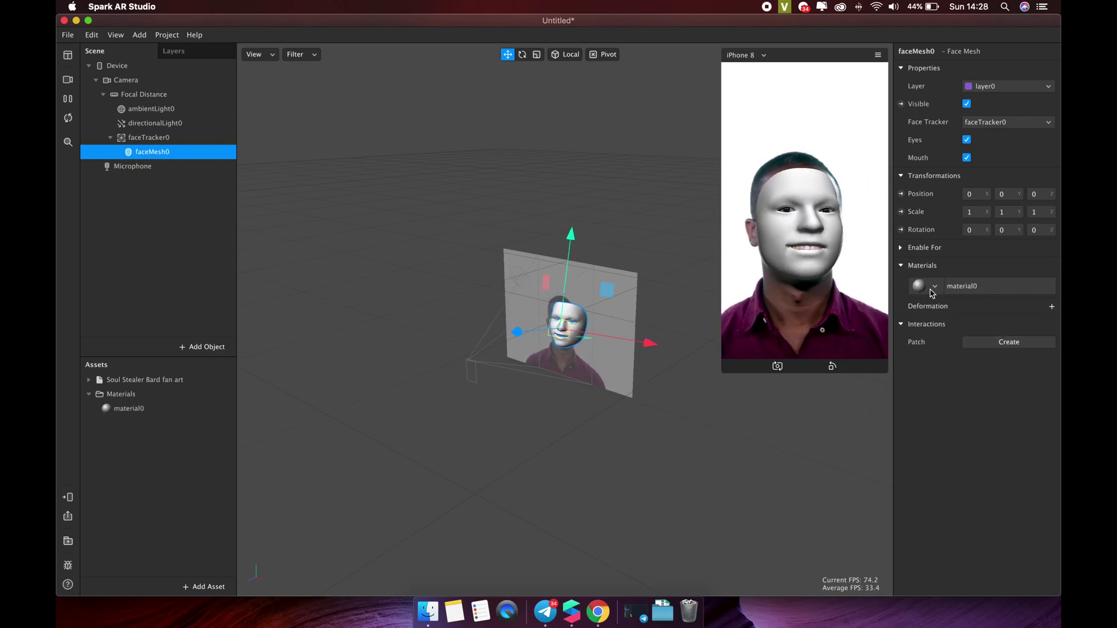
double_click(132, 410)
text(Skin)
key(Return)
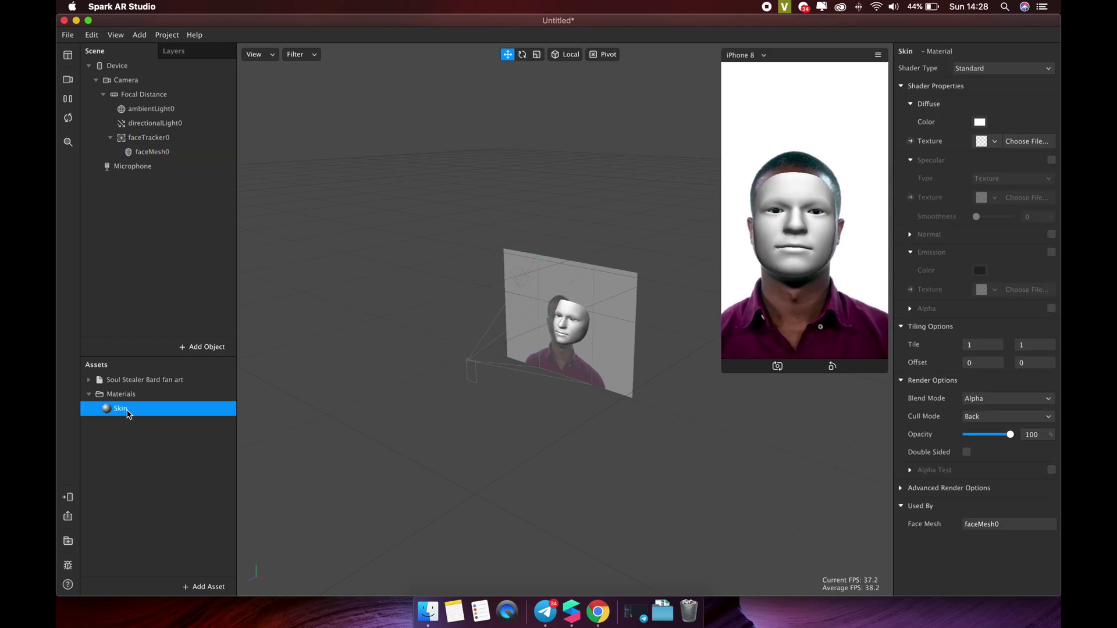
Give the Skin material a white diffuse colour and choose the Retouching shader type
click(979, 123)
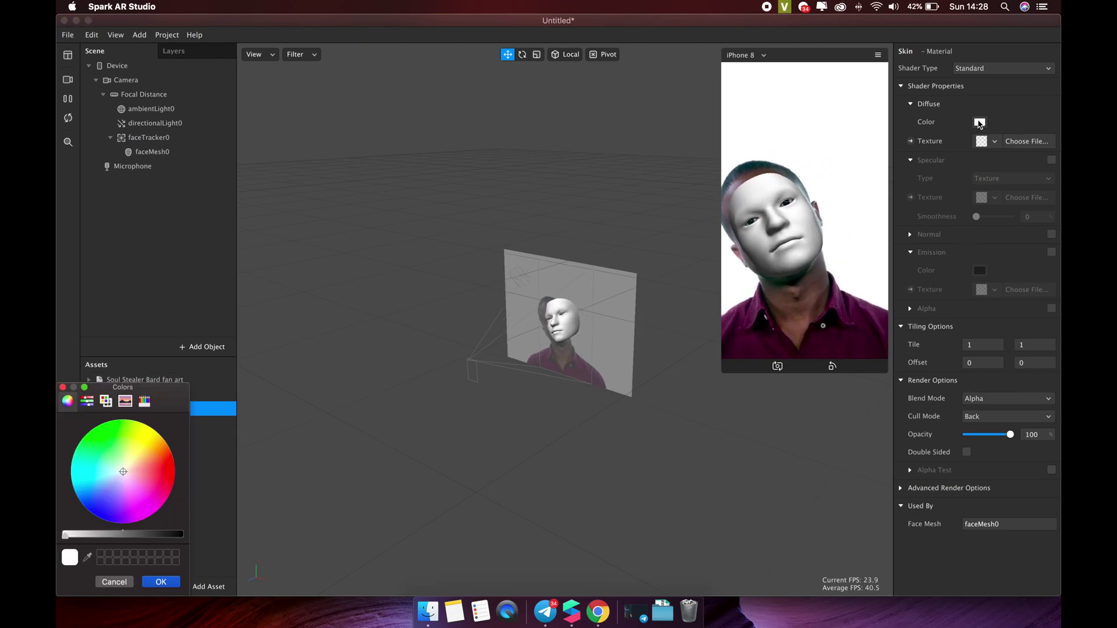
click(144, 442)
drag(113, 447, 121, 472)
click(157, 583)
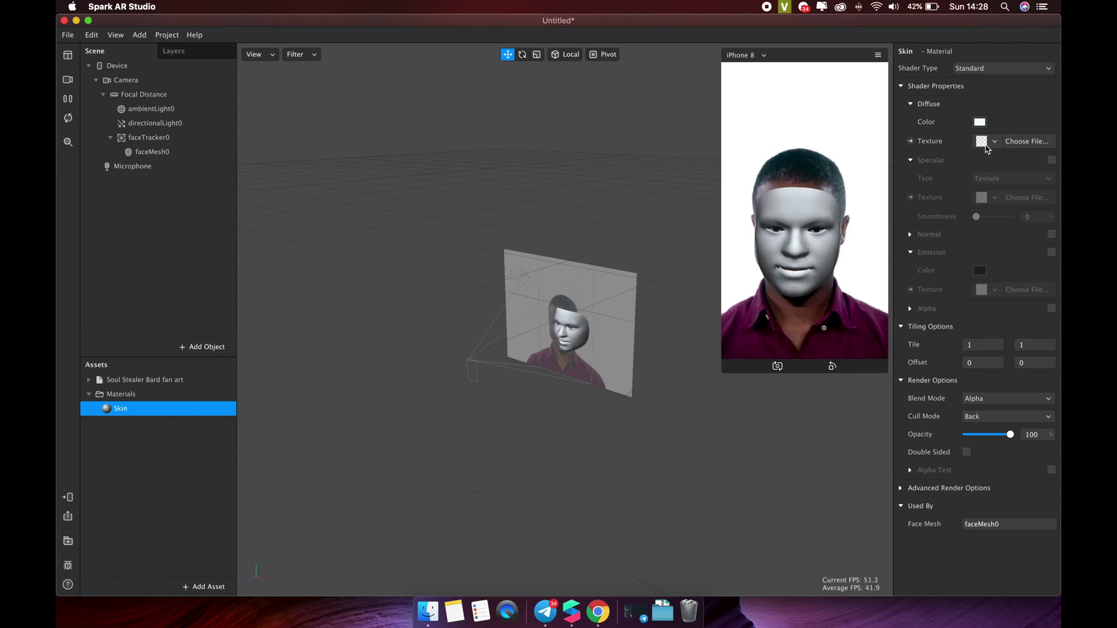
click(997, 69)
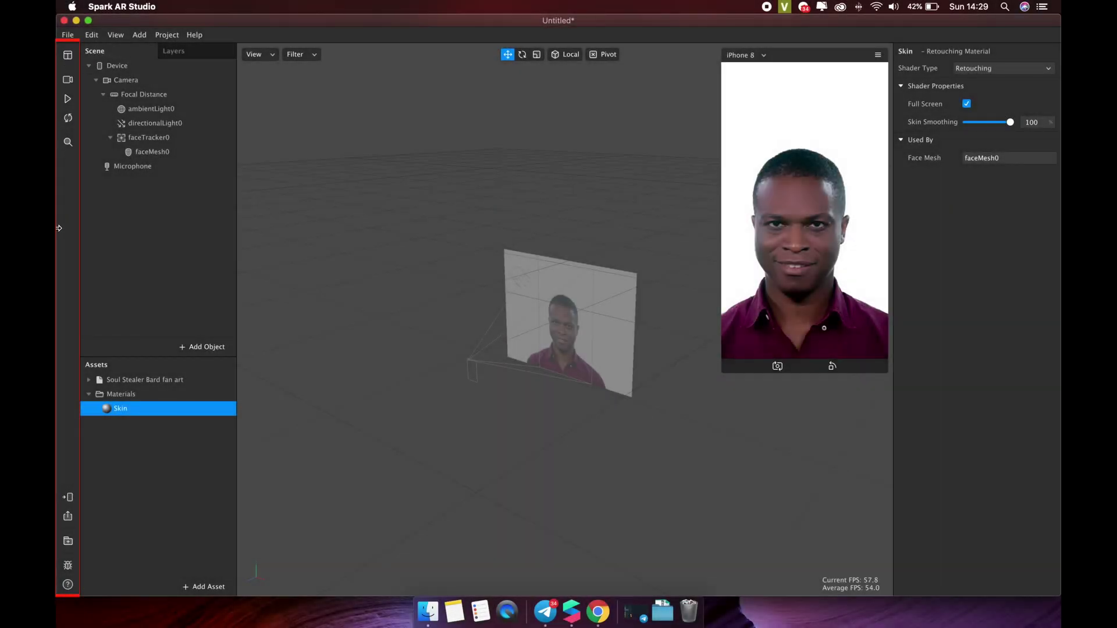
Show the Patch Editor panel, then hide it again
click(68, 55)
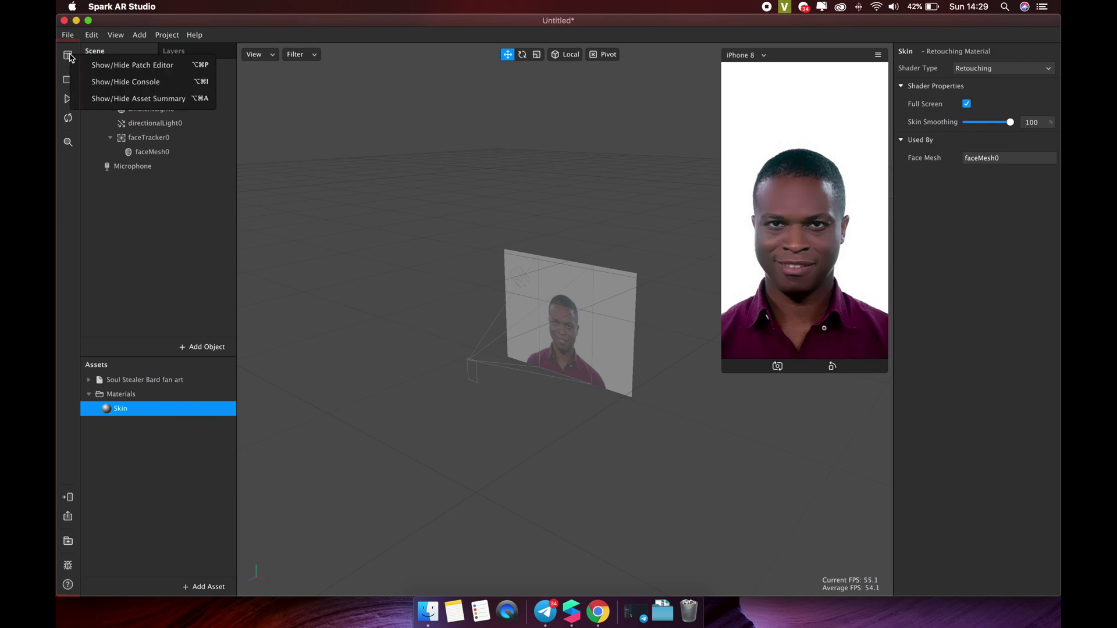
click(127, 66)
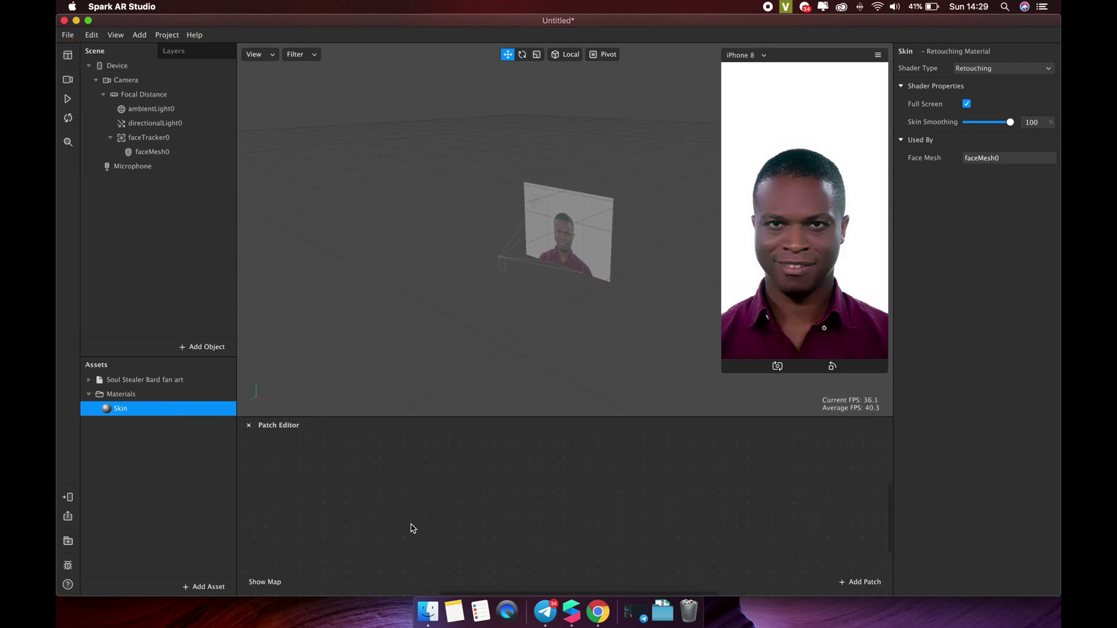
click(68, 56)
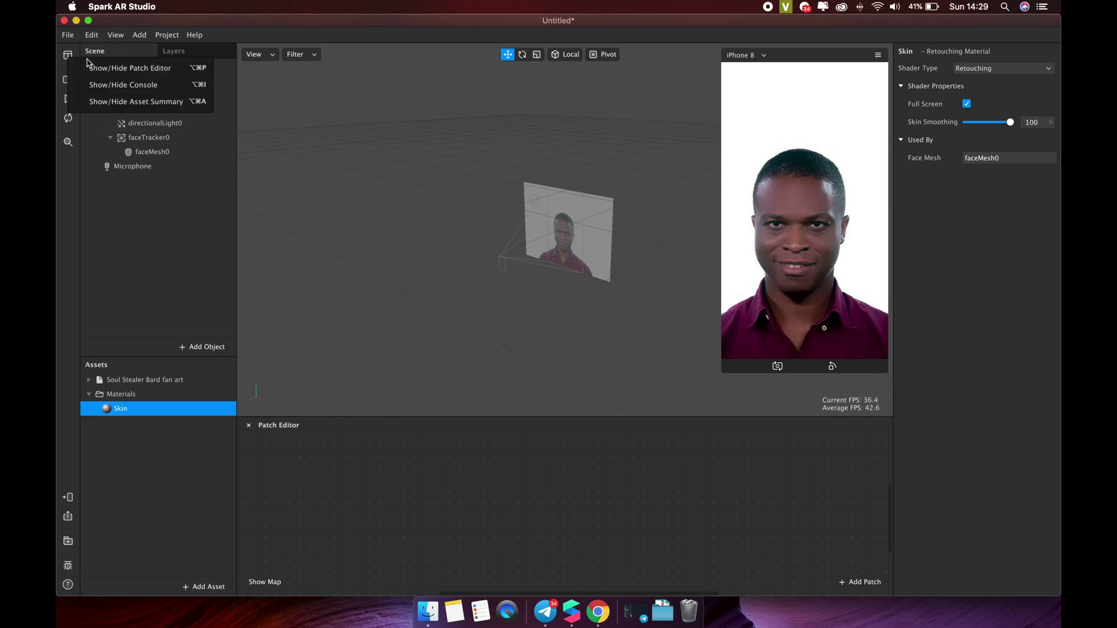
click(87, 65)
Switch the simulation video to the red-haired woman, then pause and restart it
click(68, 79)
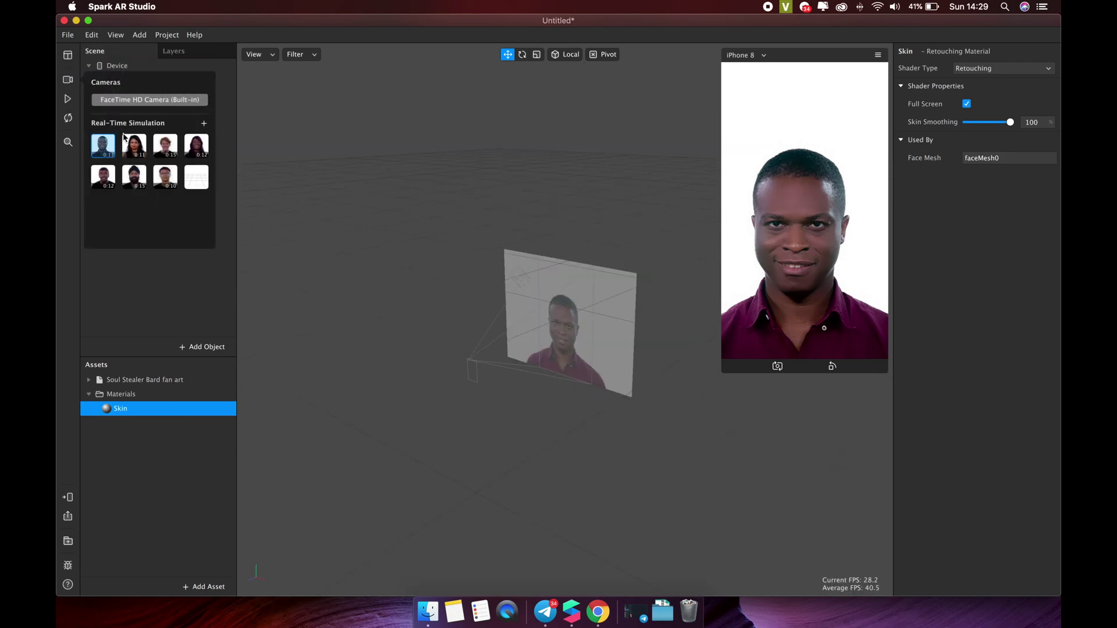
click(135, 149)
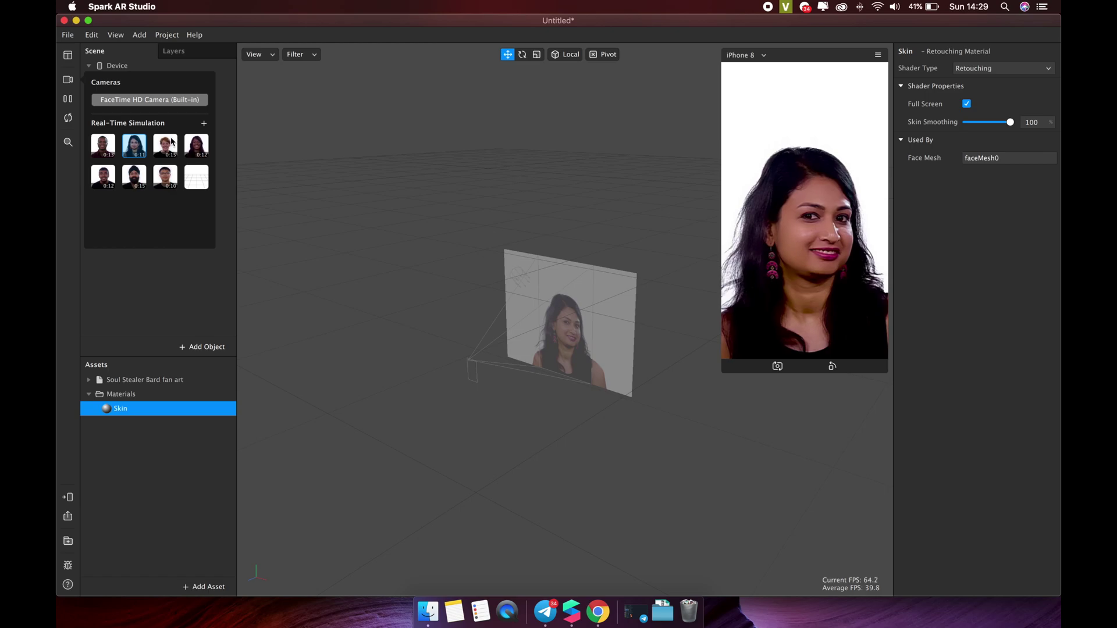
click(167, 148)
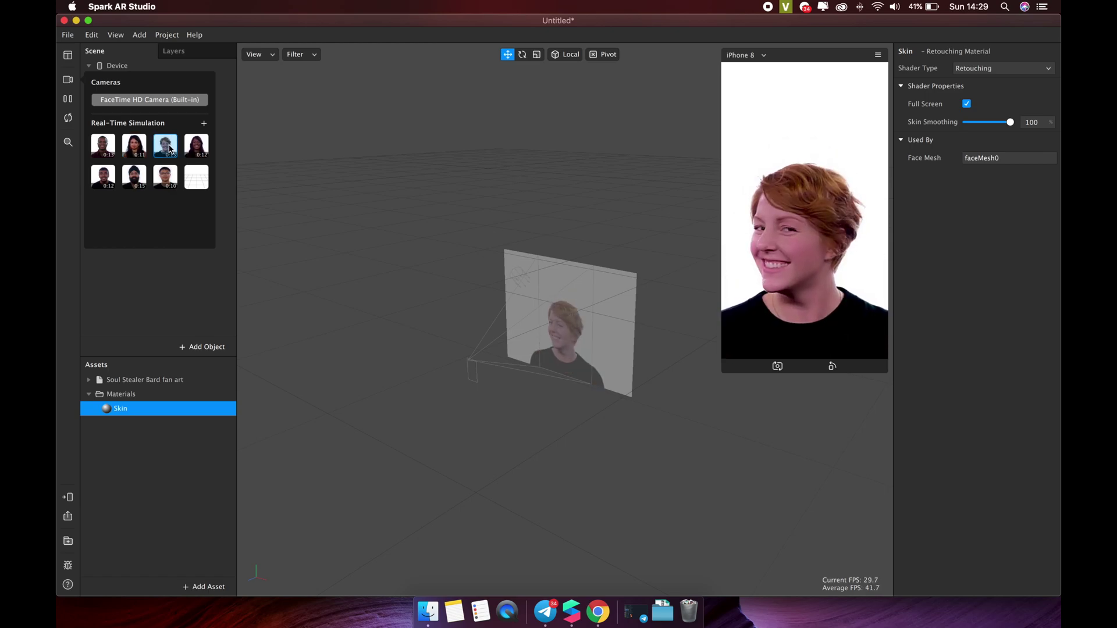
click(67, 82)
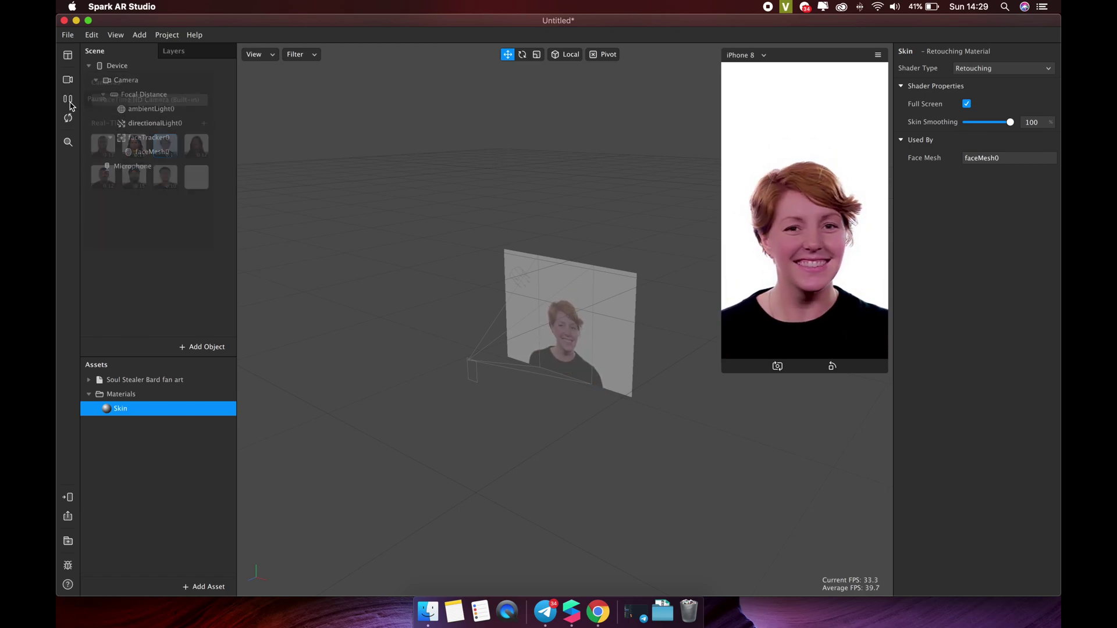
click(69, 101)
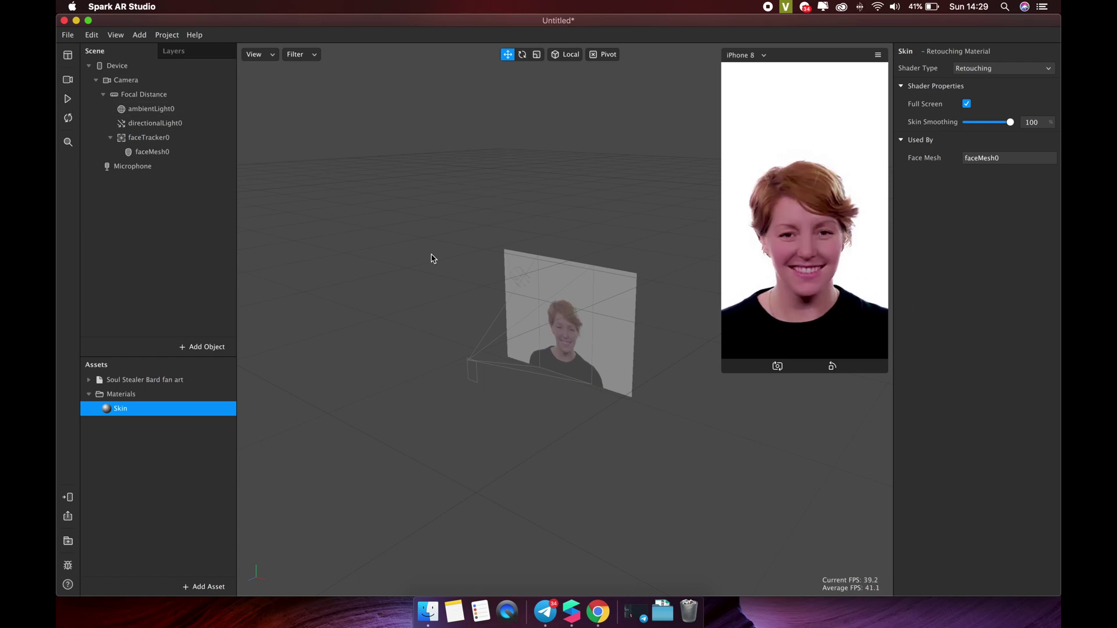
click(69, 121)
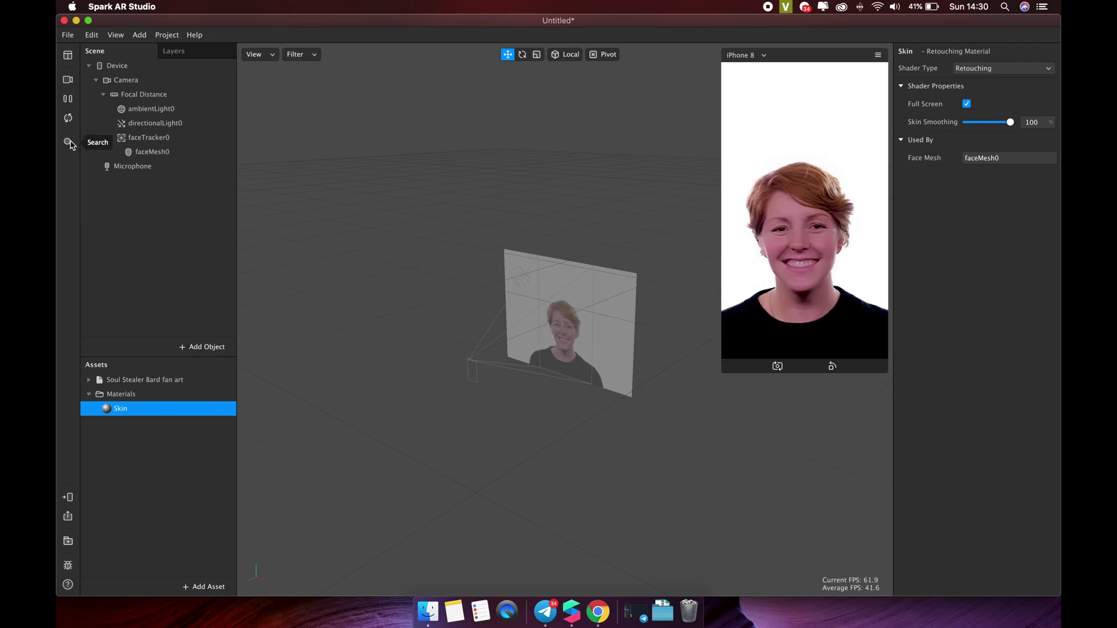
Search the scene and assets for 'skin', then clear and close the search
click(69, 143)
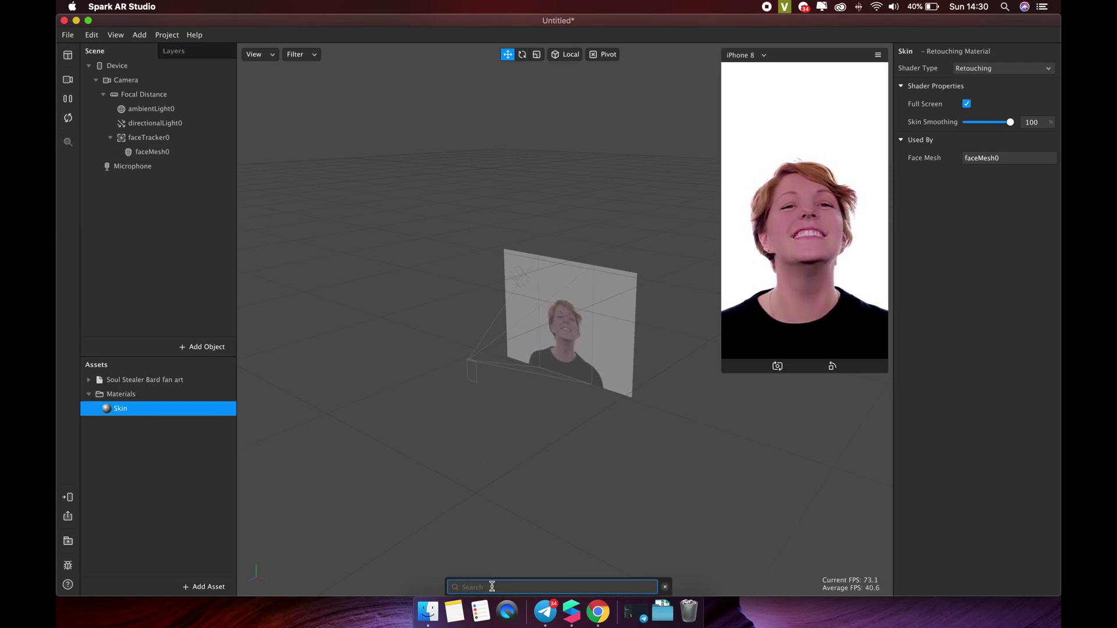
text(skin)
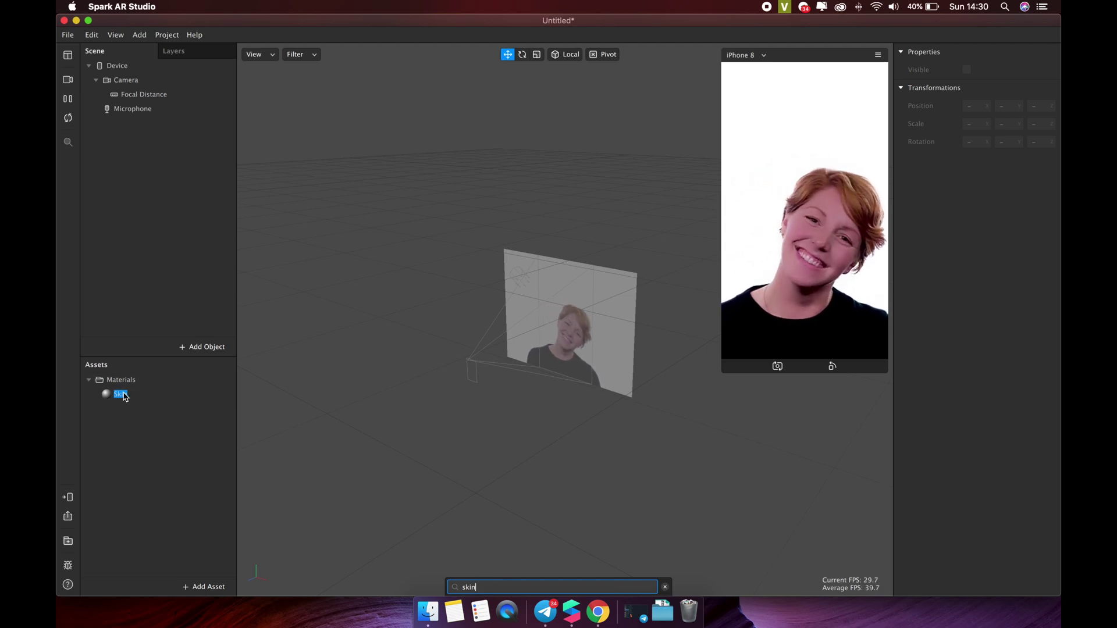
click(665, 586)
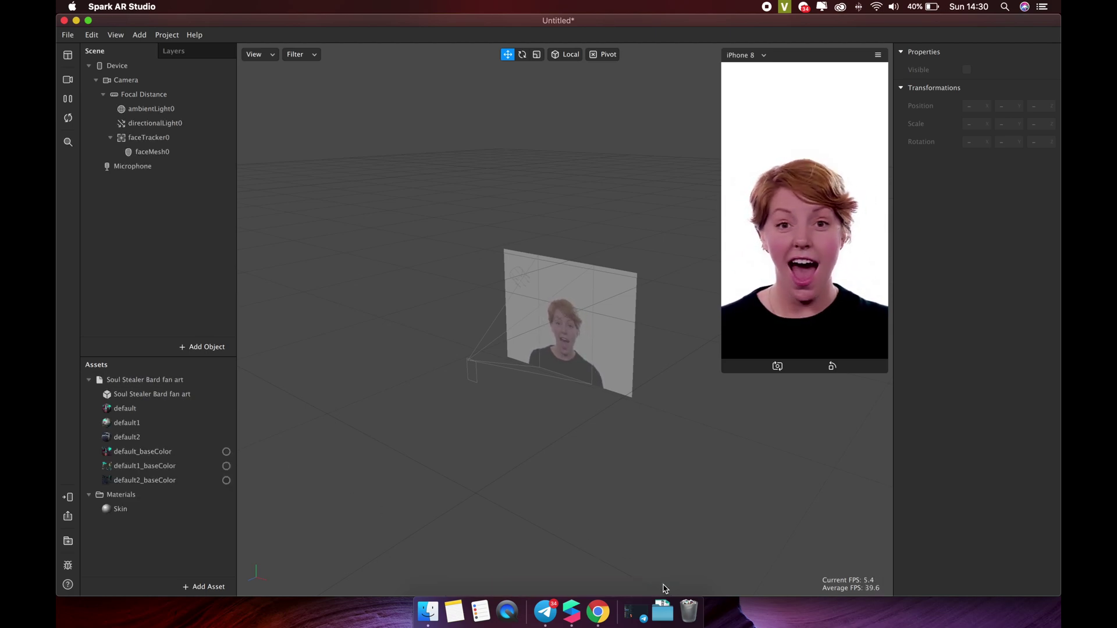
Preview the Test on Device and Upload options without uploading, then bring up the AR Library
click(69, 497)
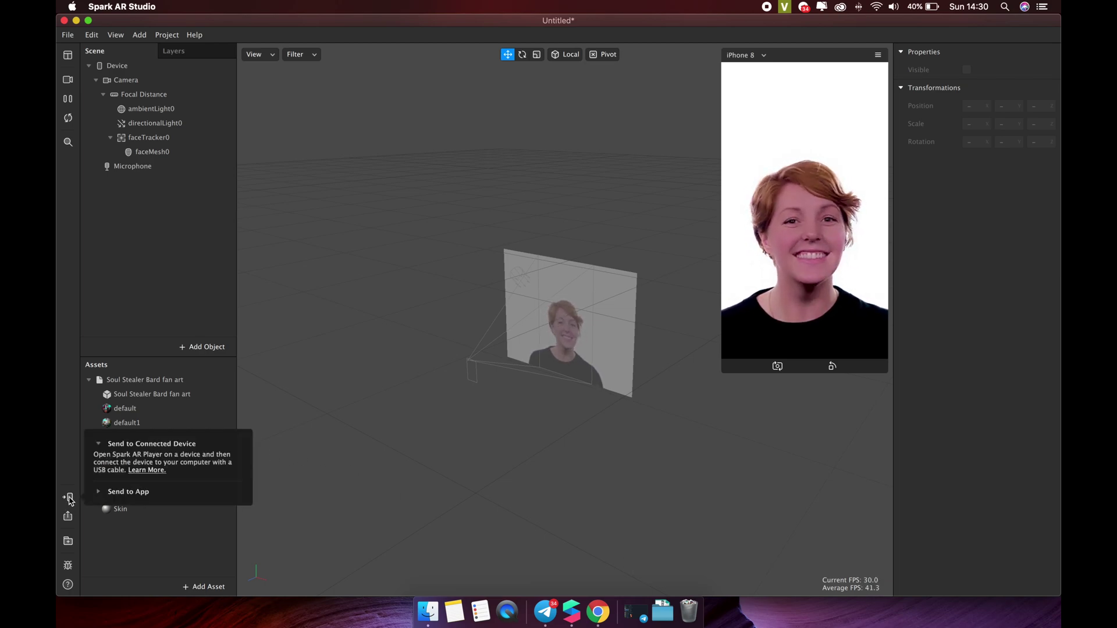
click(123, 492)
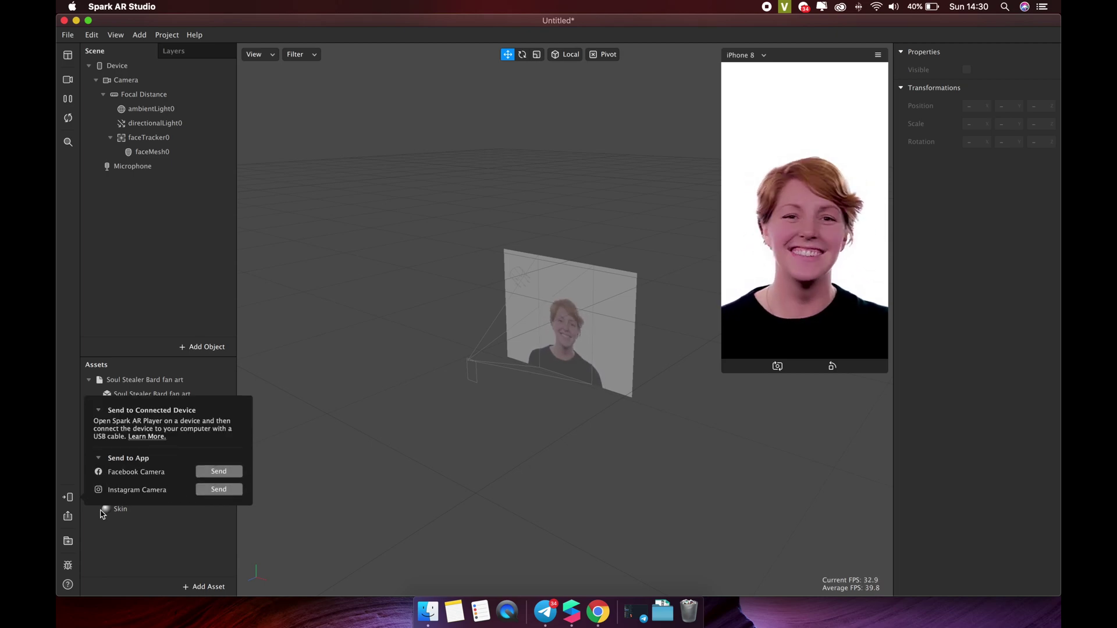
click(68, 517)
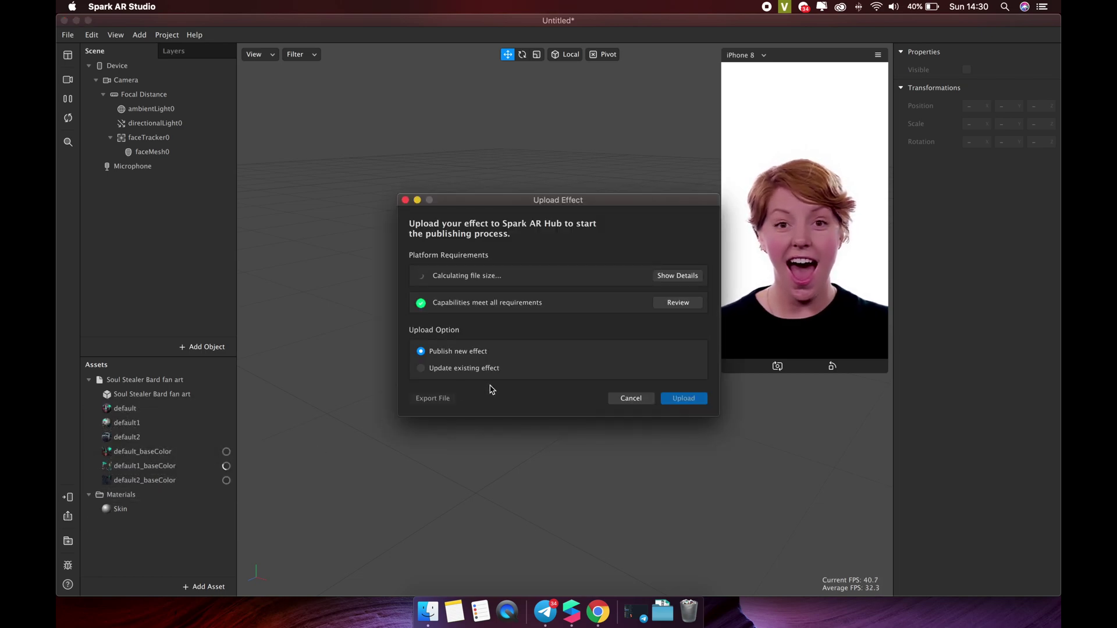
click(405, 200)
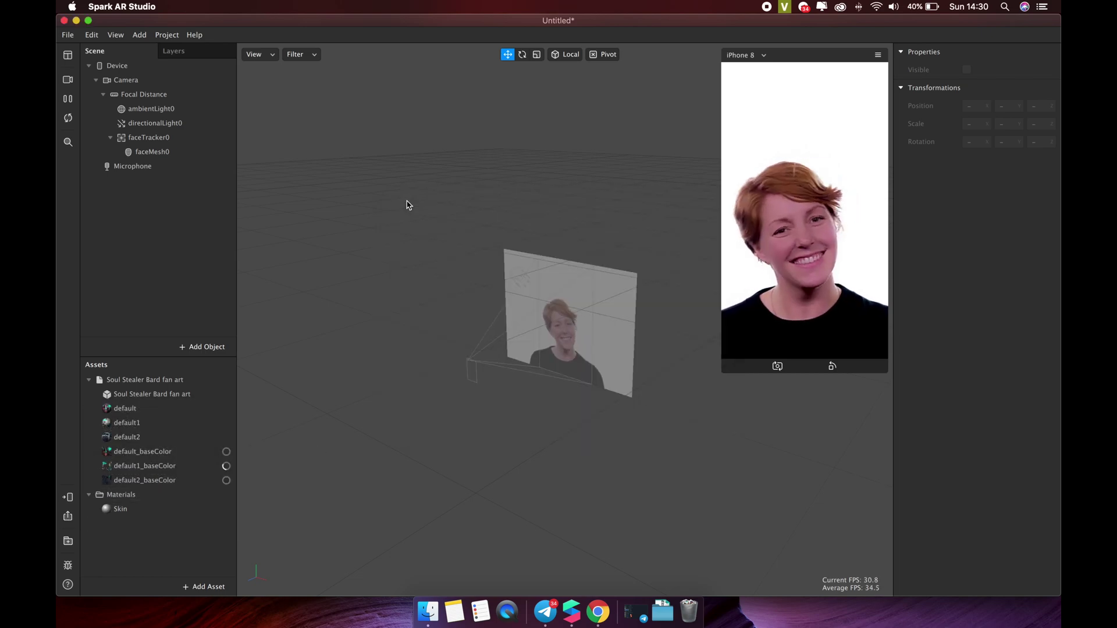
click(67, 542)
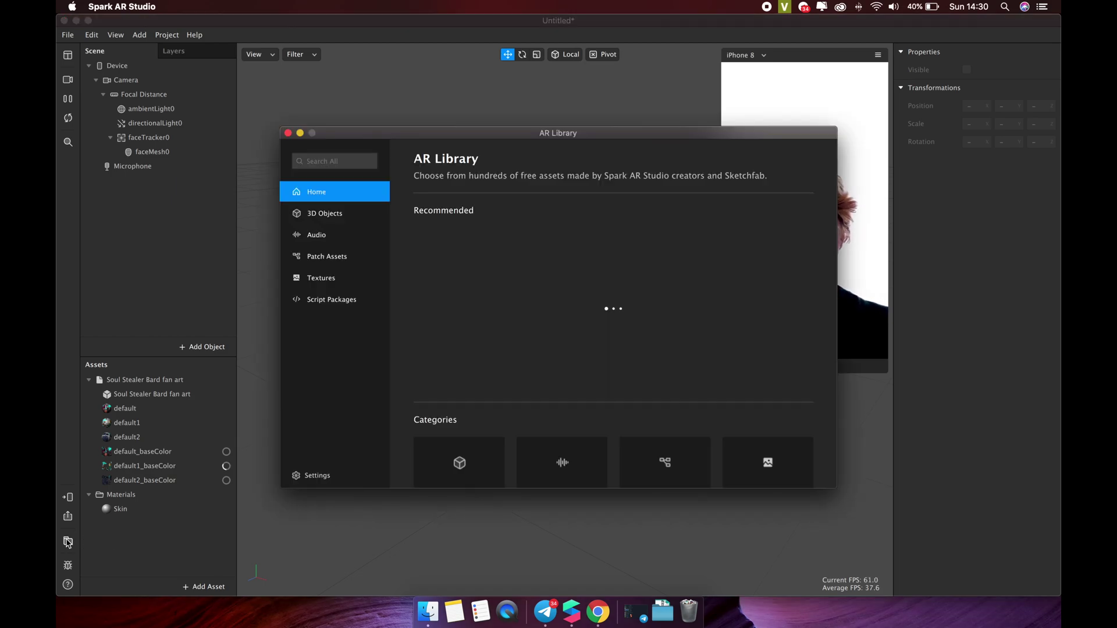